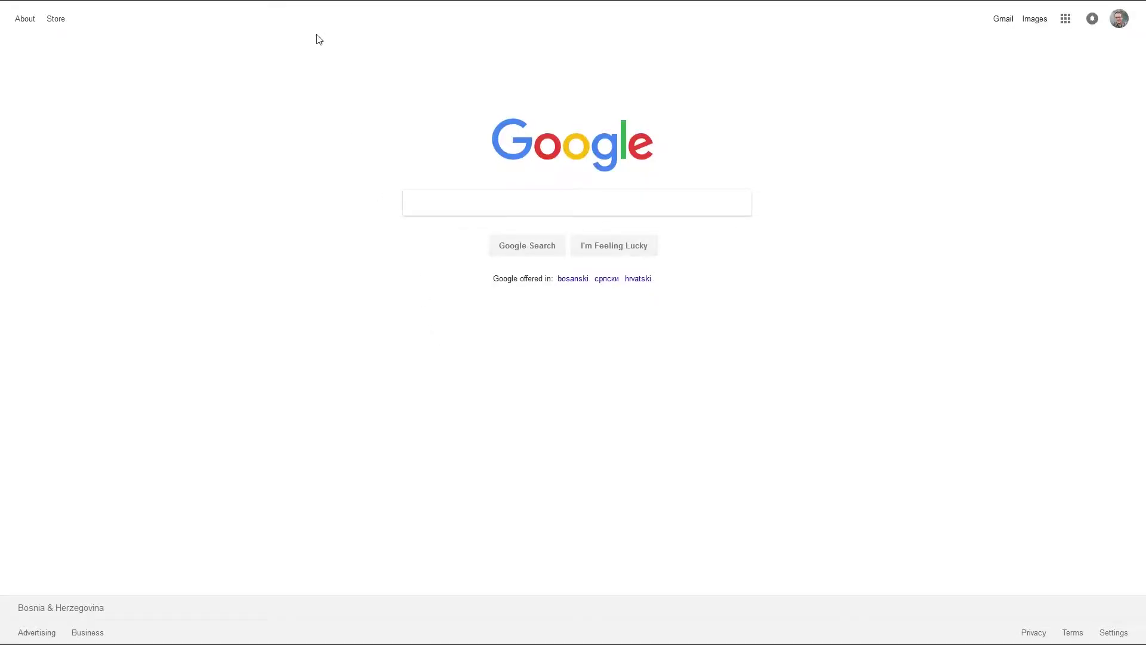
# Log in to the phone's web page at 10.1.0.211 with the admin credentials
pyautogui.moveTo(310, 3)
pyautogui.click(303, 29)
pyautogui.write('1')
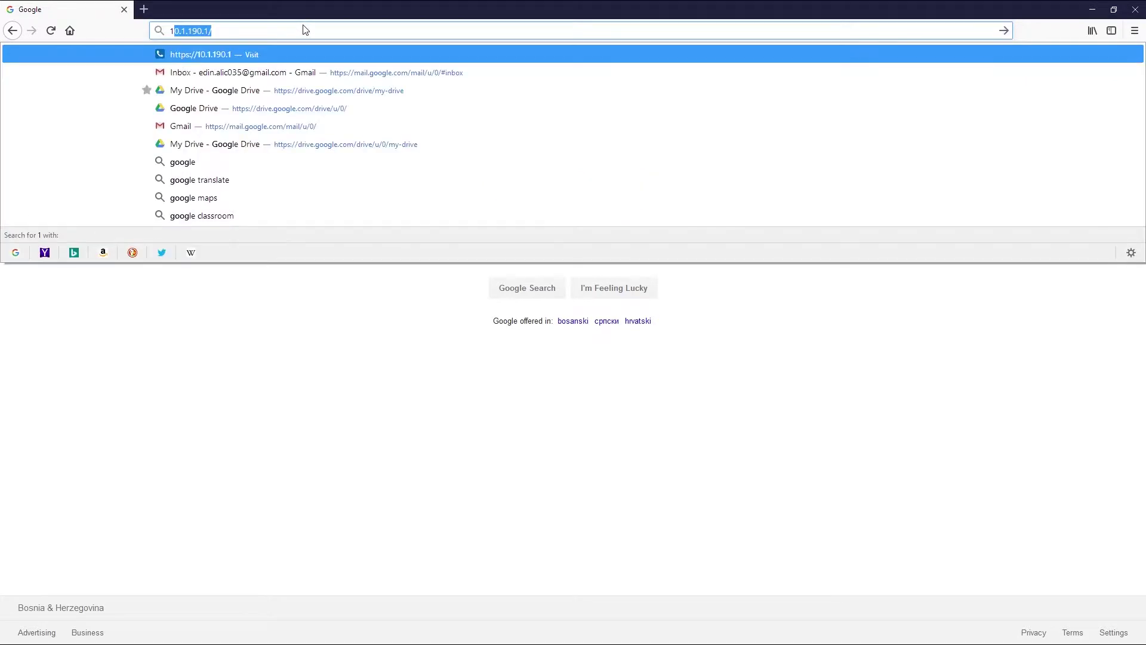
pyautogui.write('0.1.0.2')
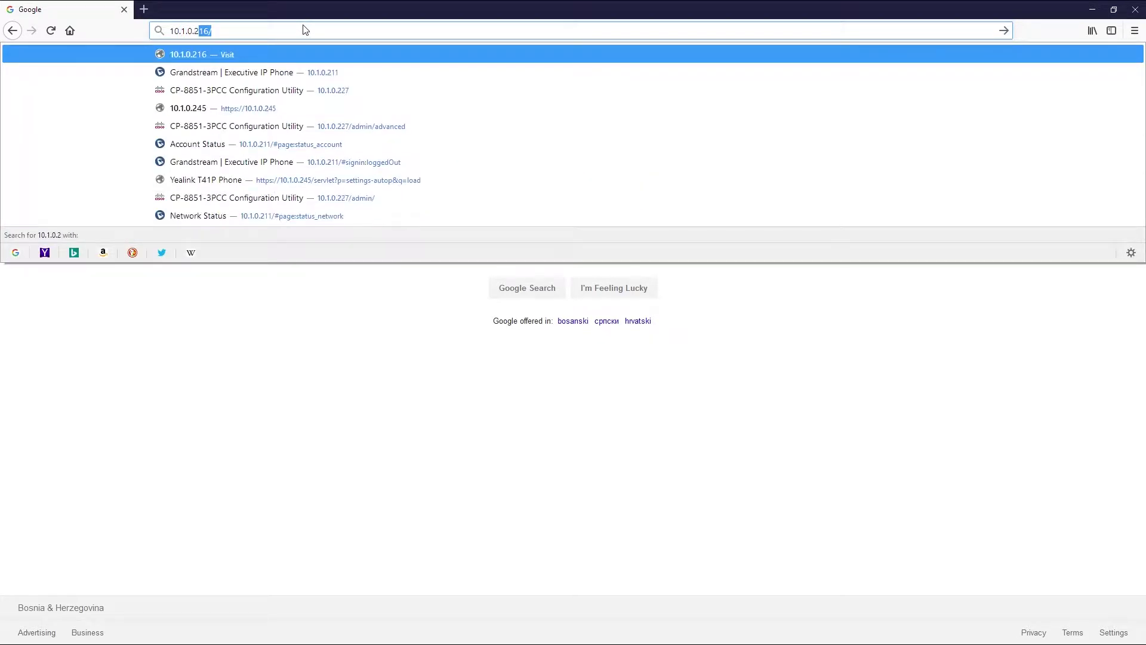
pyautogui.write('11')
pyautogui.press('Return')
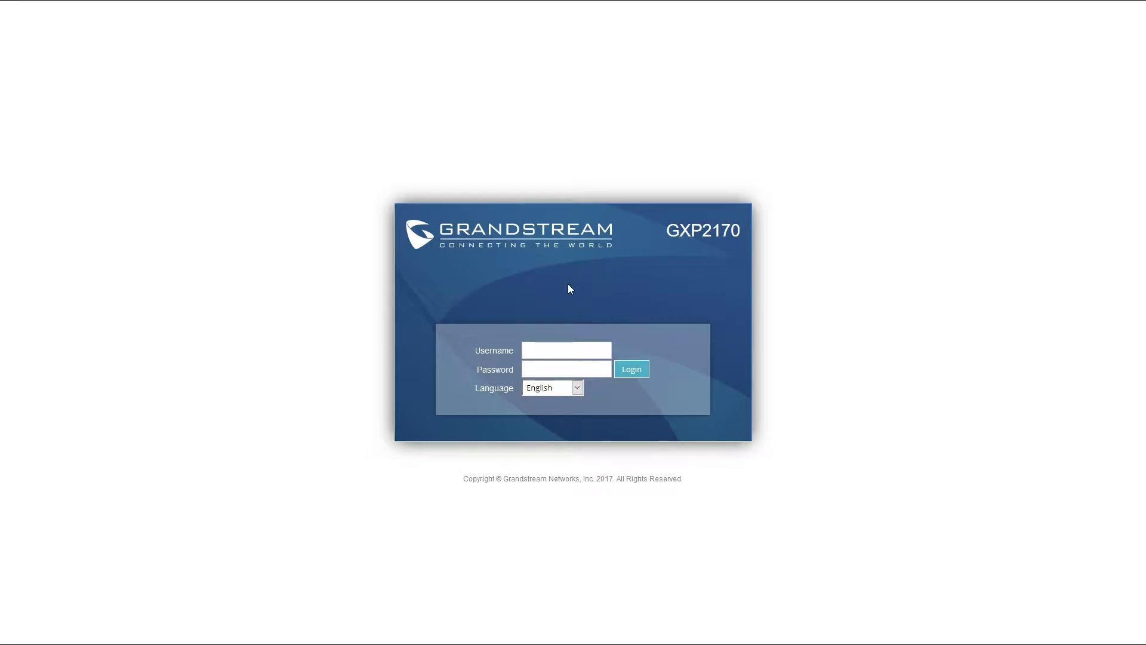
pyautogui.write('admin')
pyautogui.press('Tab')
pyautogui.write('admin')
pyautogui.click(634, 372)
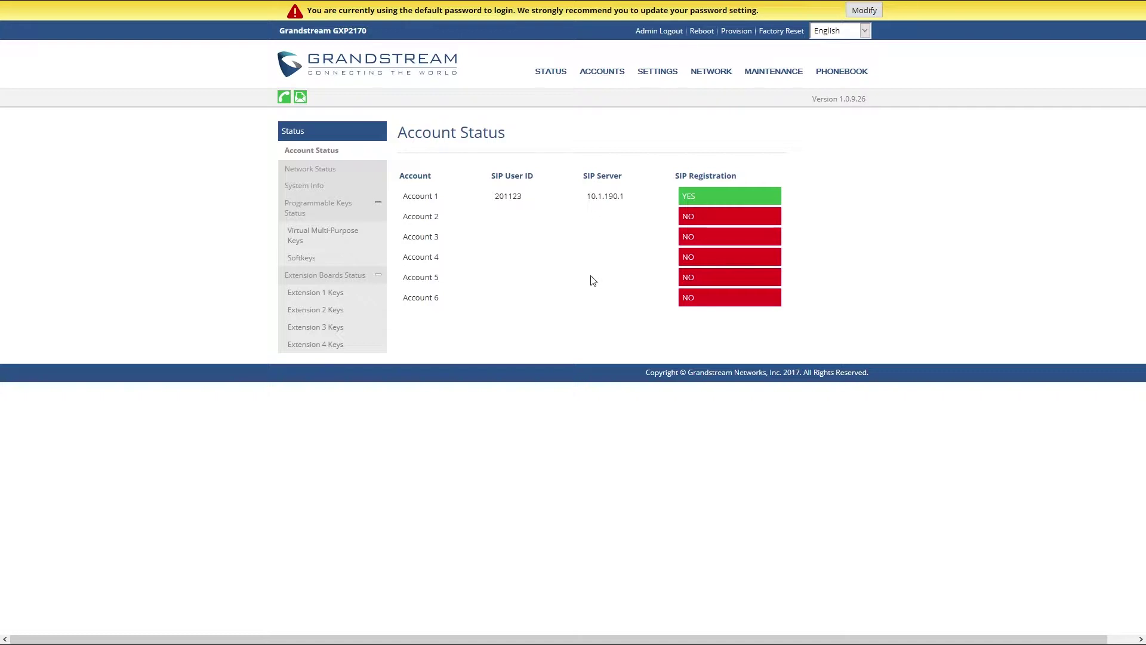
# Factory reset the phone, confirm it, and log back in as admin after the reboot
pyautogui.click(782, 31)
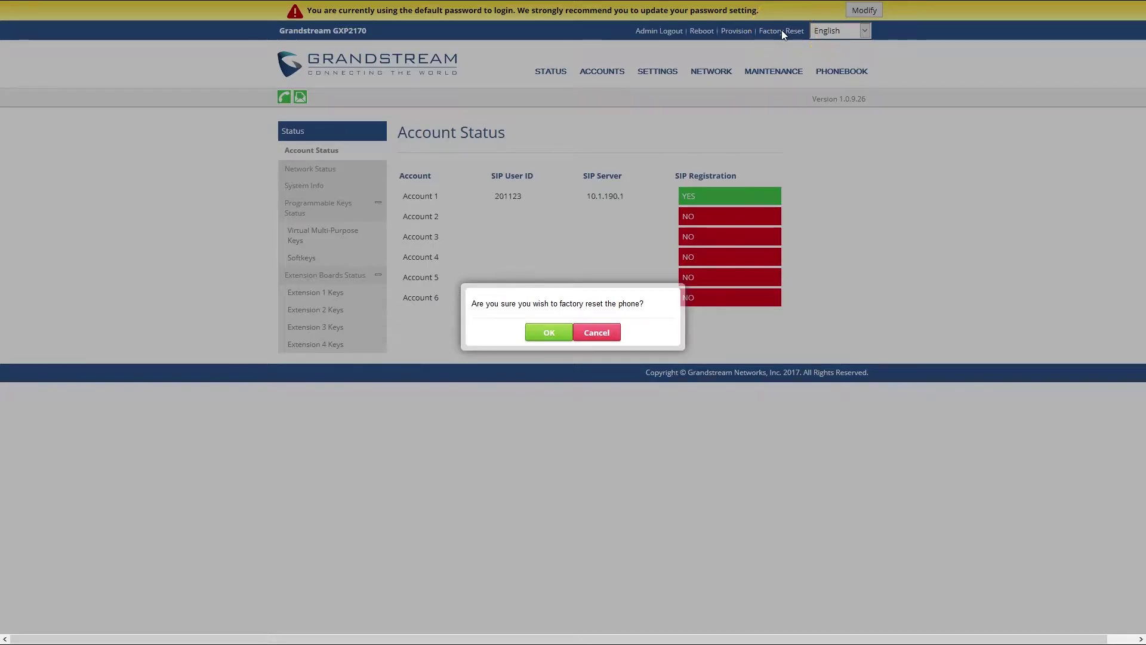
pyautogui.click(562, 332)
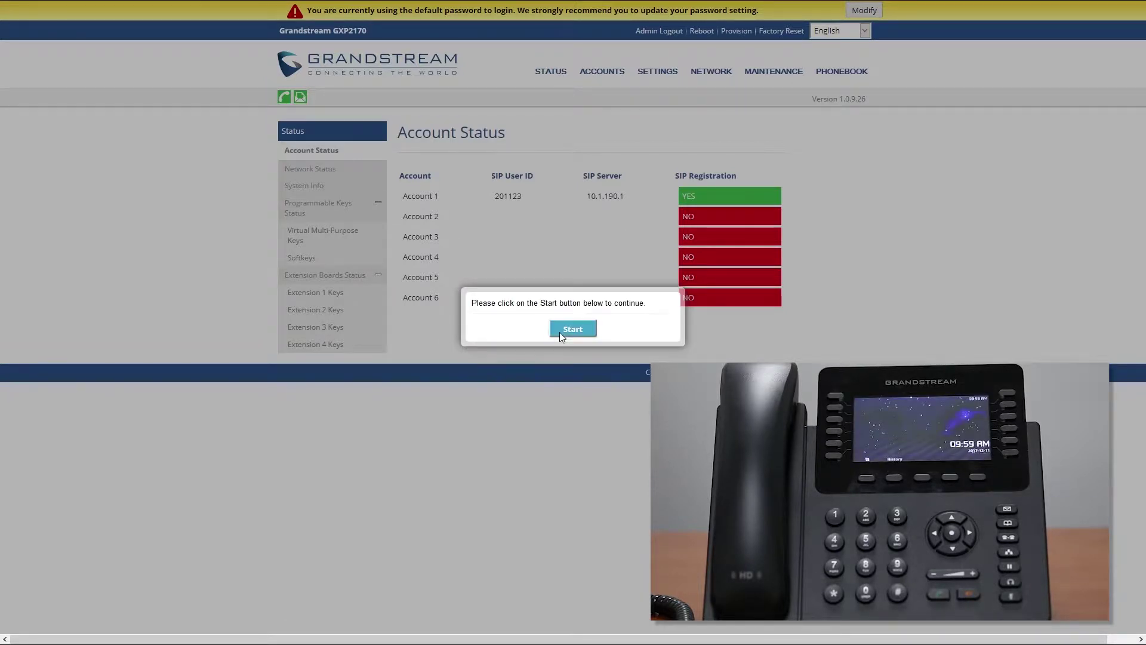
pyautogui.click(572, 329)
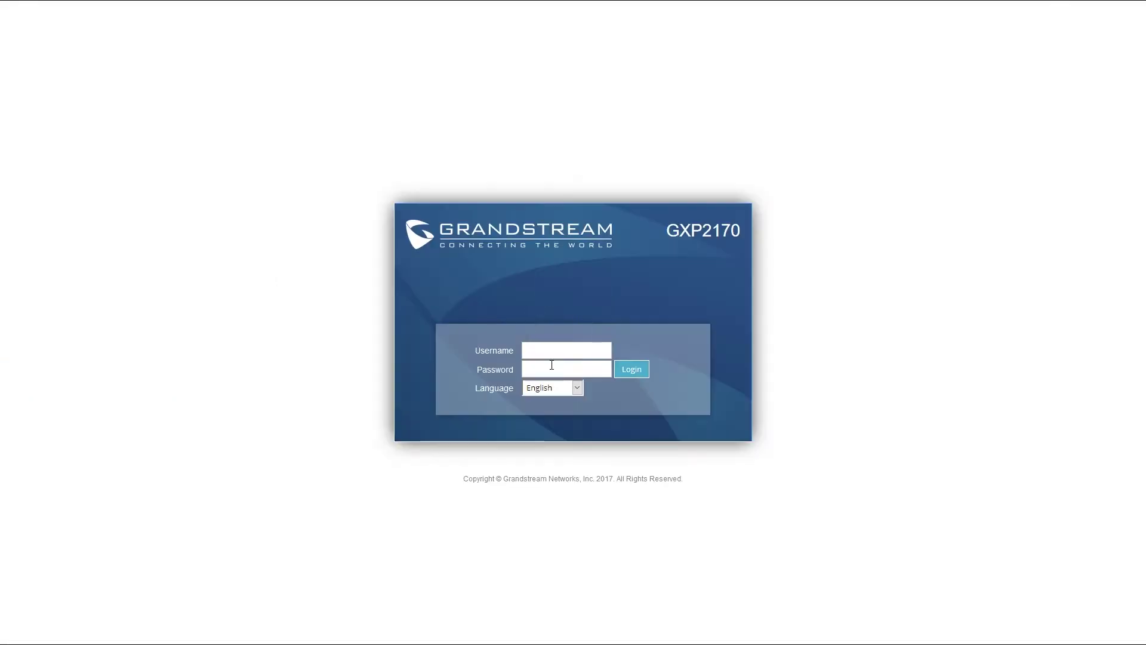
pyautogui.write('admin')
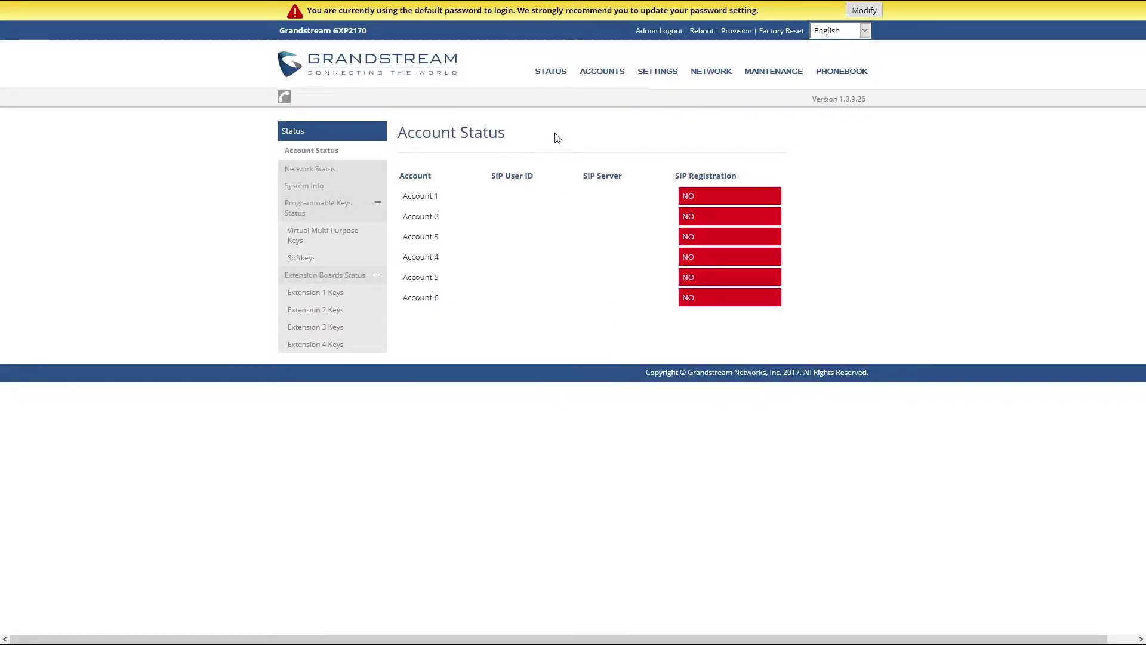
pyautogui.moveTo(553, 73)
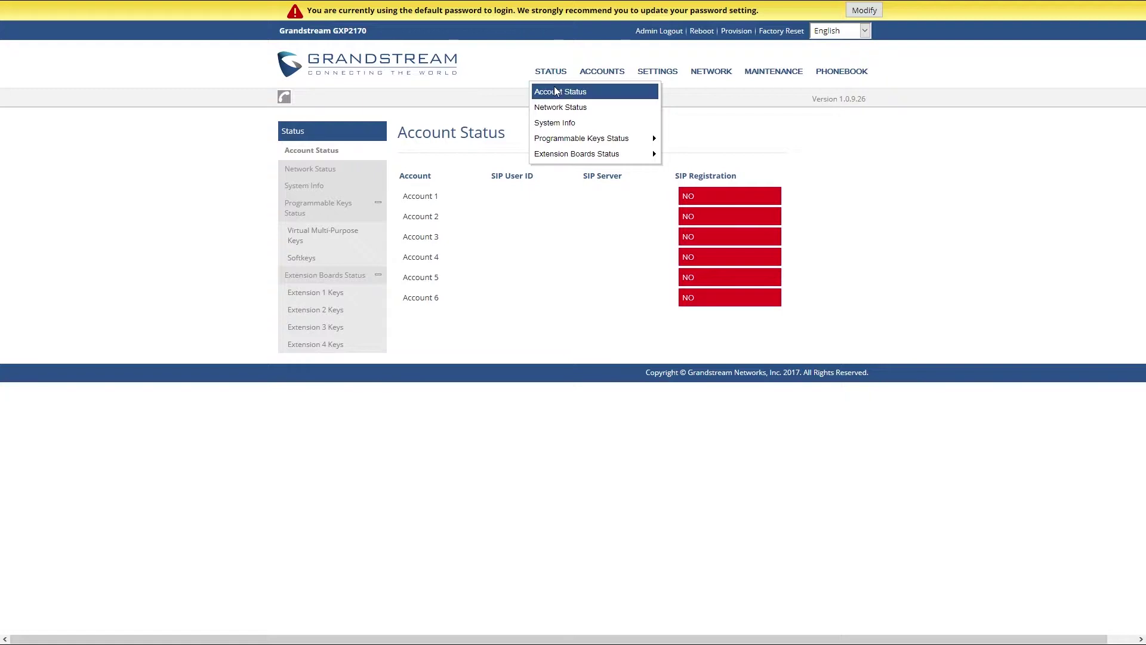
# Open System Info and highlight the Prog firmware version 1.0.9.26
pyautogui.click(560, 123)
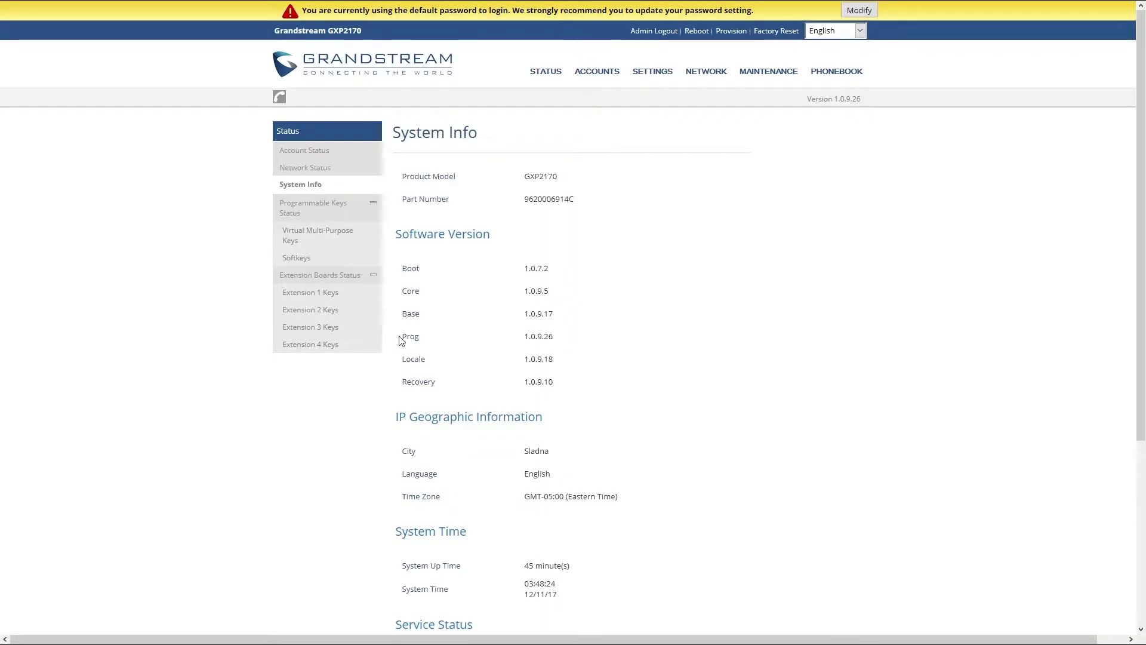
pyautogui.moveTo(402, 338); pyautogui.dragTo(561, 343)
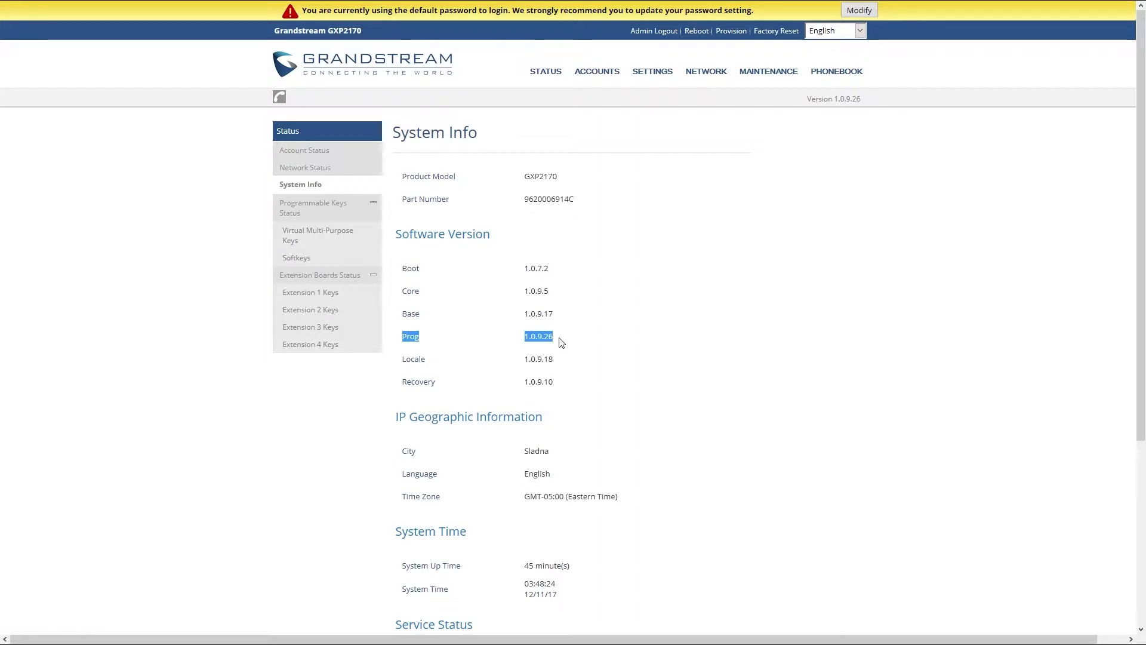
pyautogui.click(561, 343)
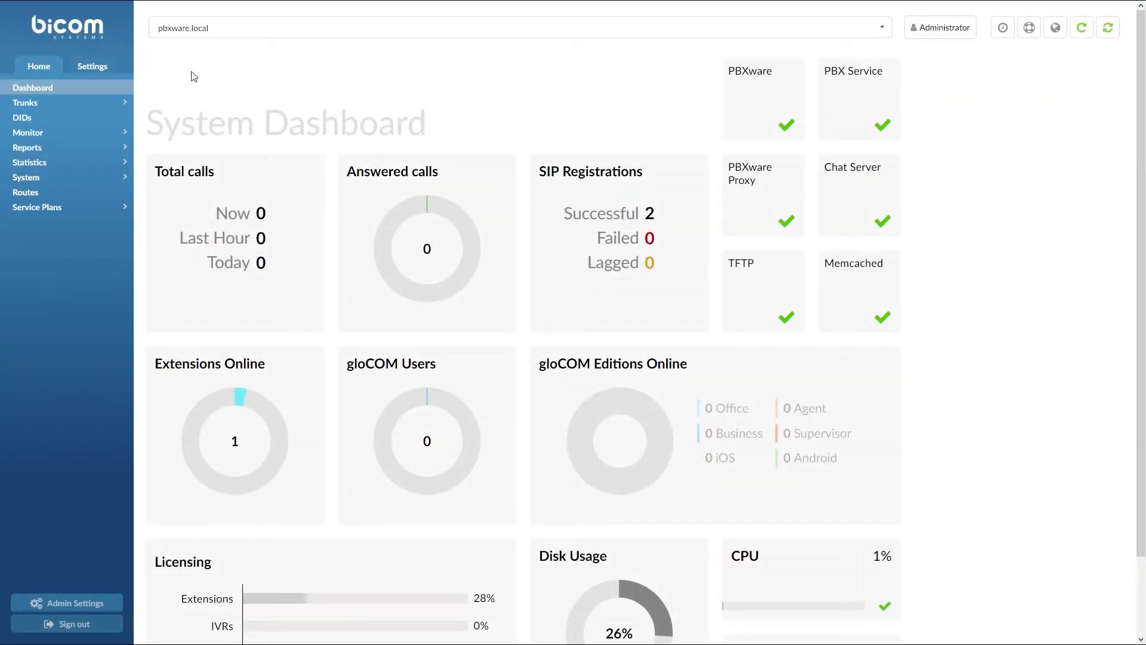
# Open Tenant01's settings, check the HTTP provisioning username and password, and save
pyautogui.click(108, 68)
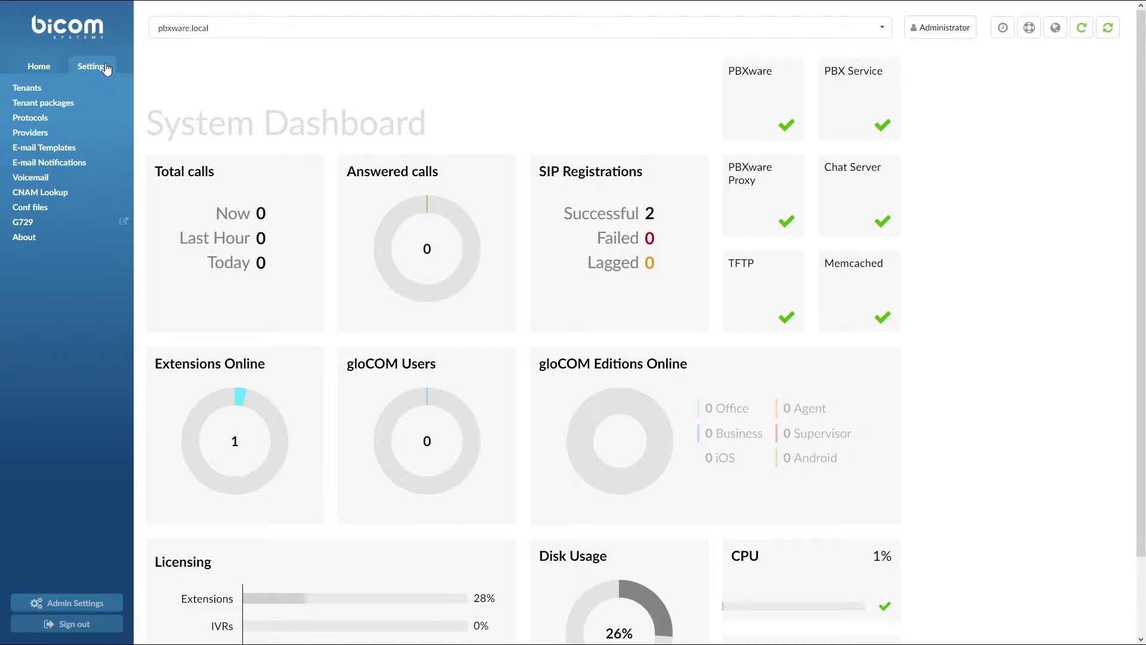
pyautogui.click(90, 88)
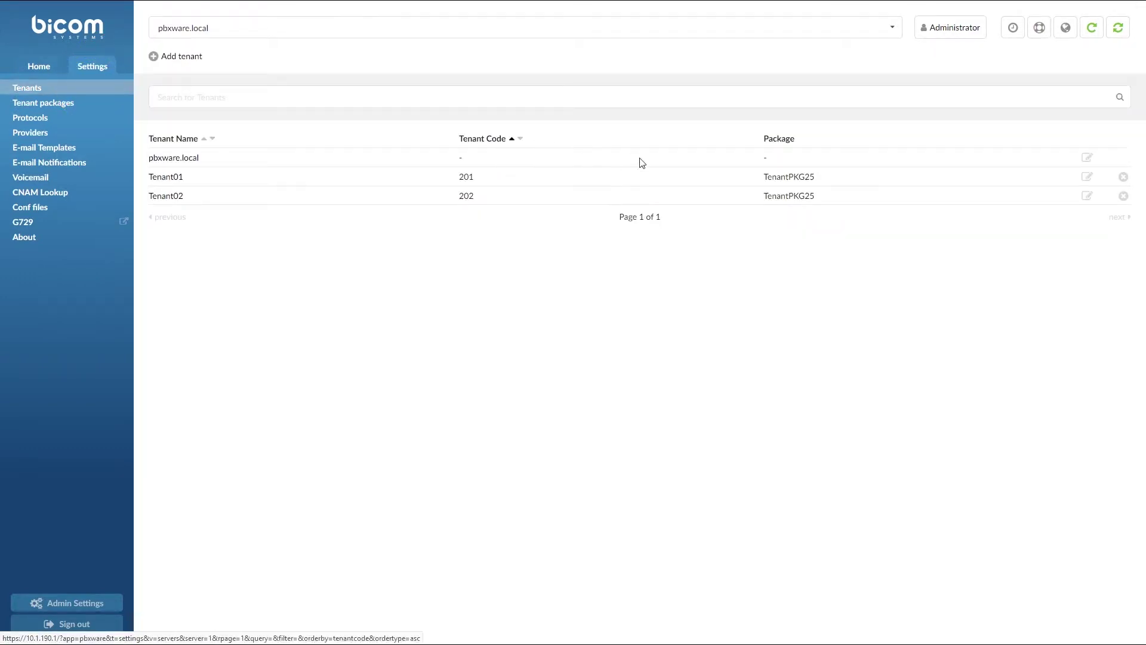
pyautogui.click(1086, 177)
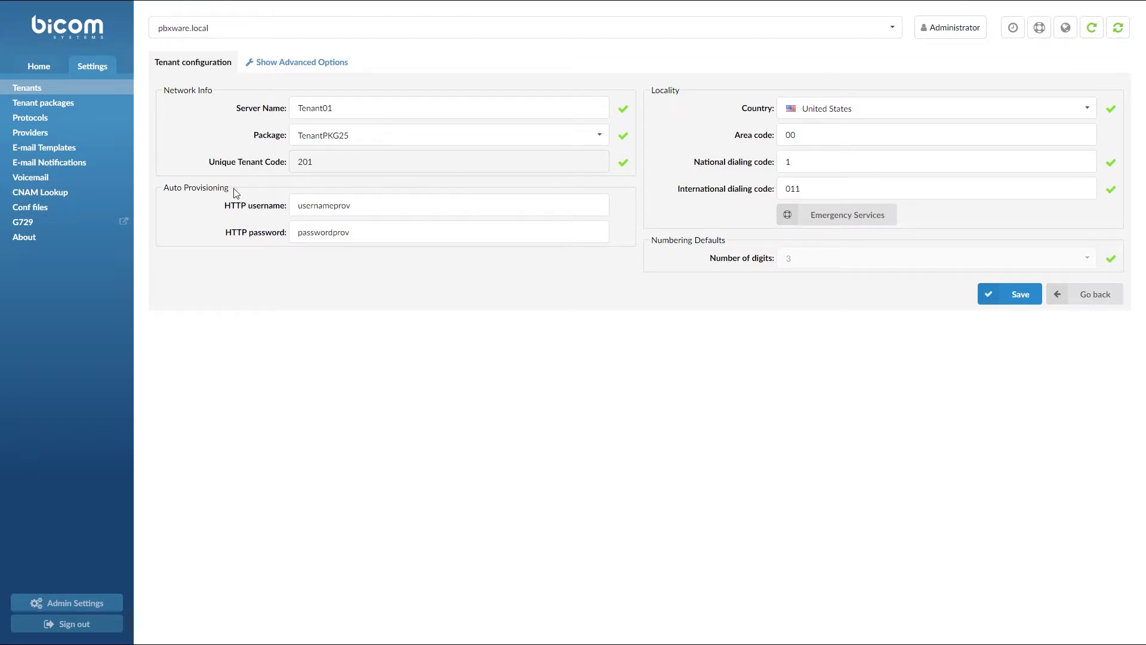
pyautogui.moveTo(296, 206); pyautogui.dragTo(395, 211)
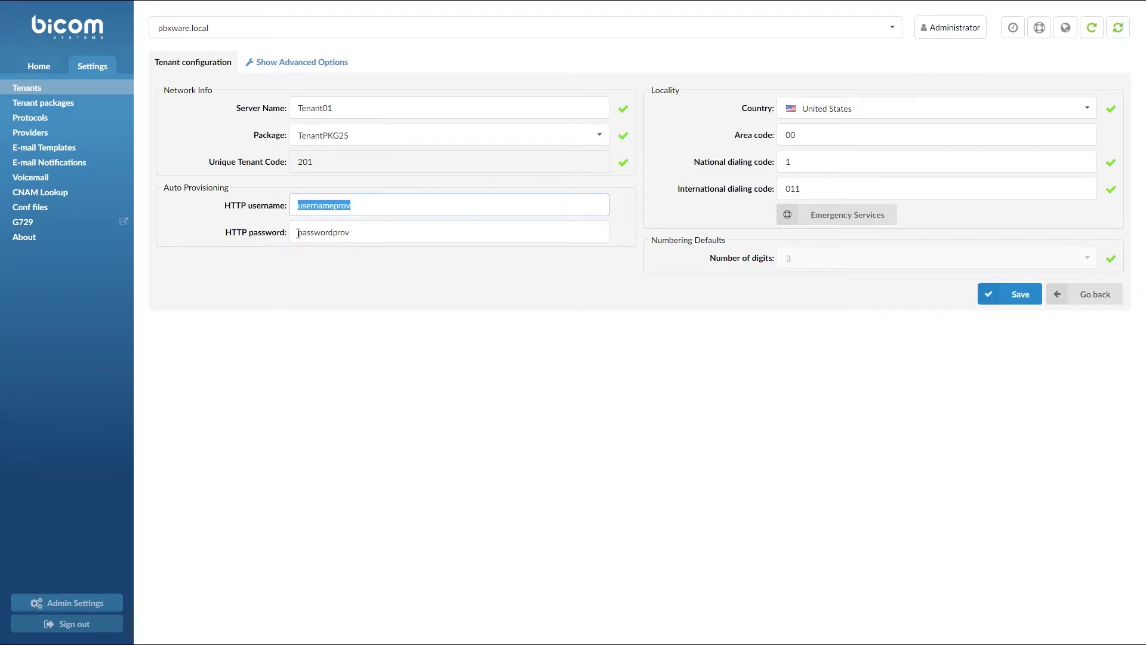
pyautogui.moveTo(298, 234); pyautogui.dragTo(364, 234)
pyautogui.click(369, 234)
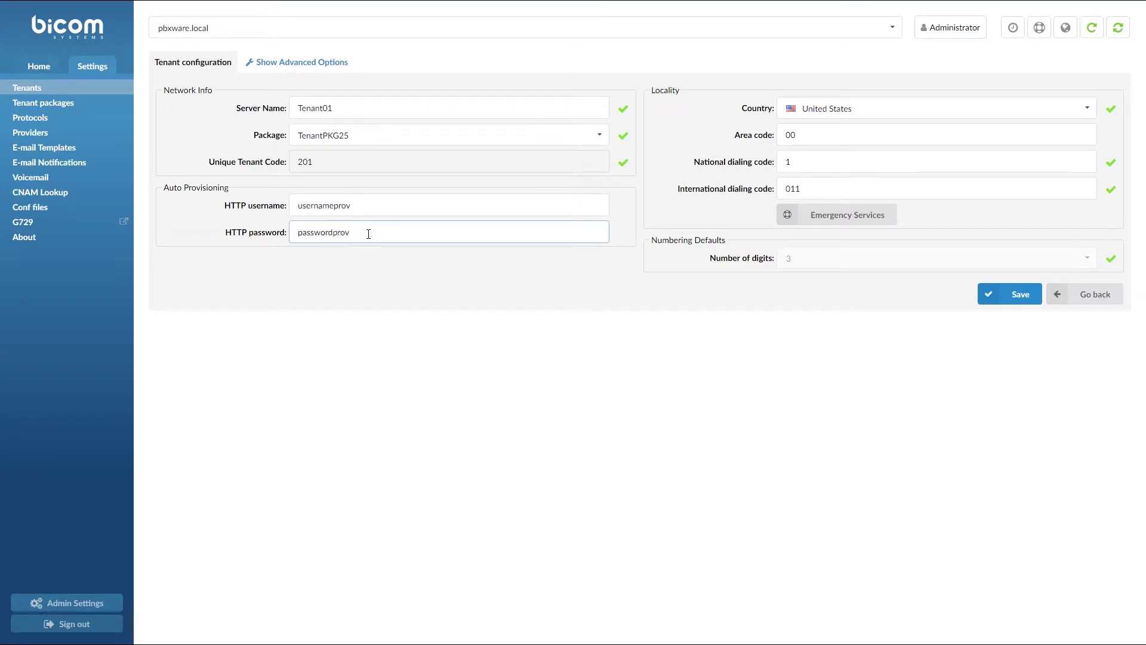
pyautogui.click(989, 302)
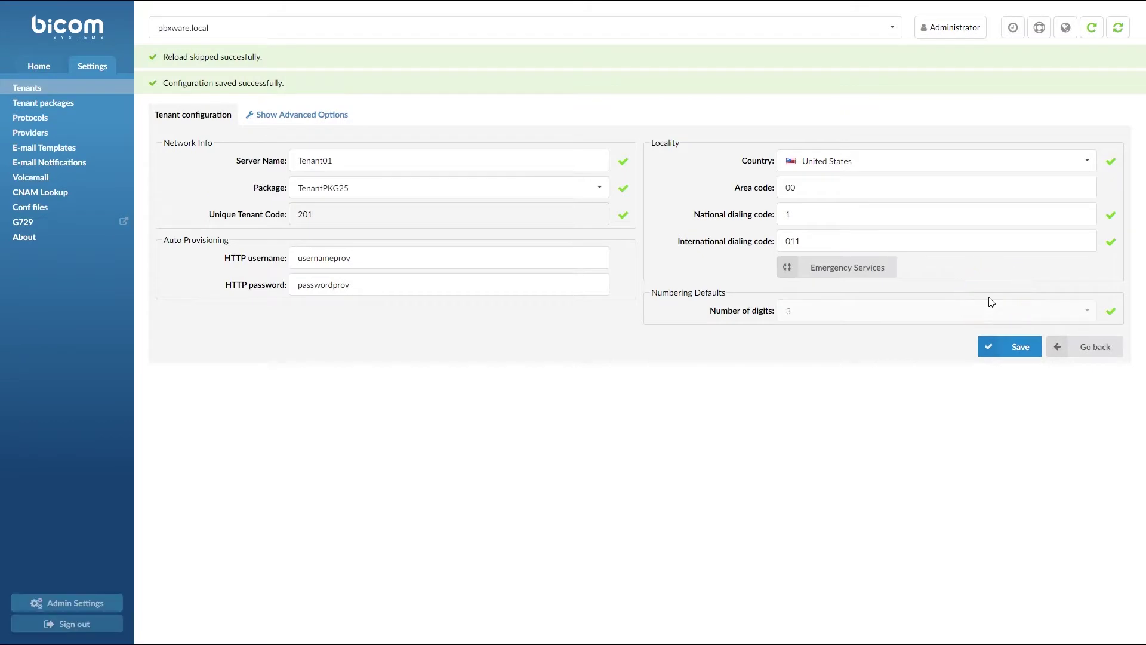
# Switch to Tenant01 and open the Grandstream GXP2170 user agent device settings
pyautogui.click(582, 31)
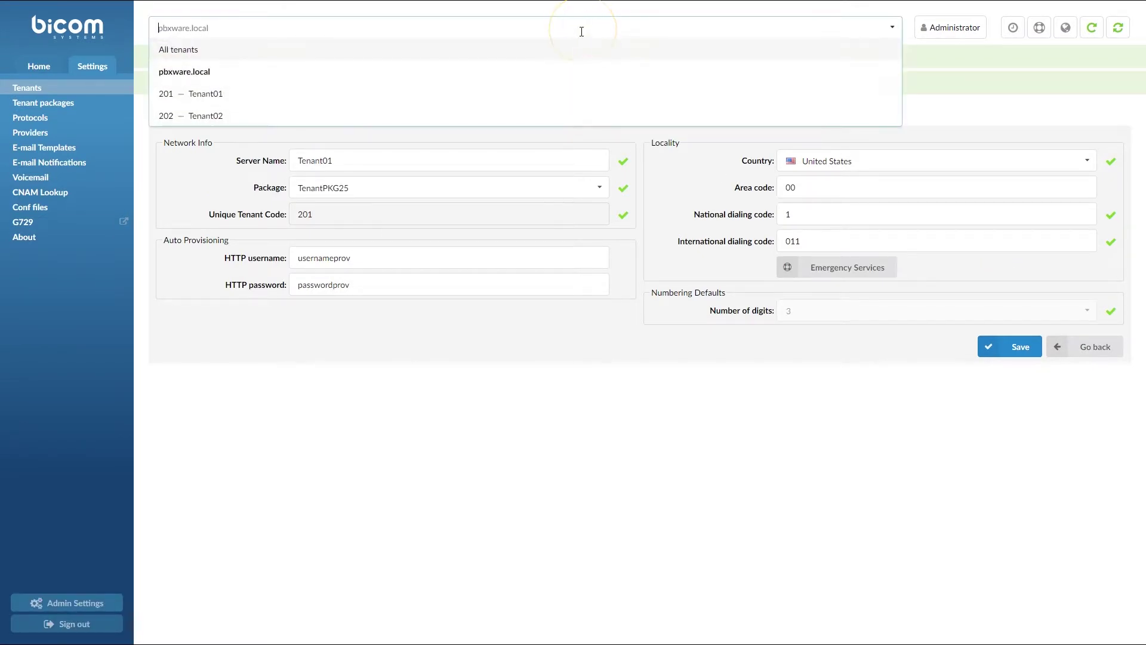
pyautogui.click(573, 93)
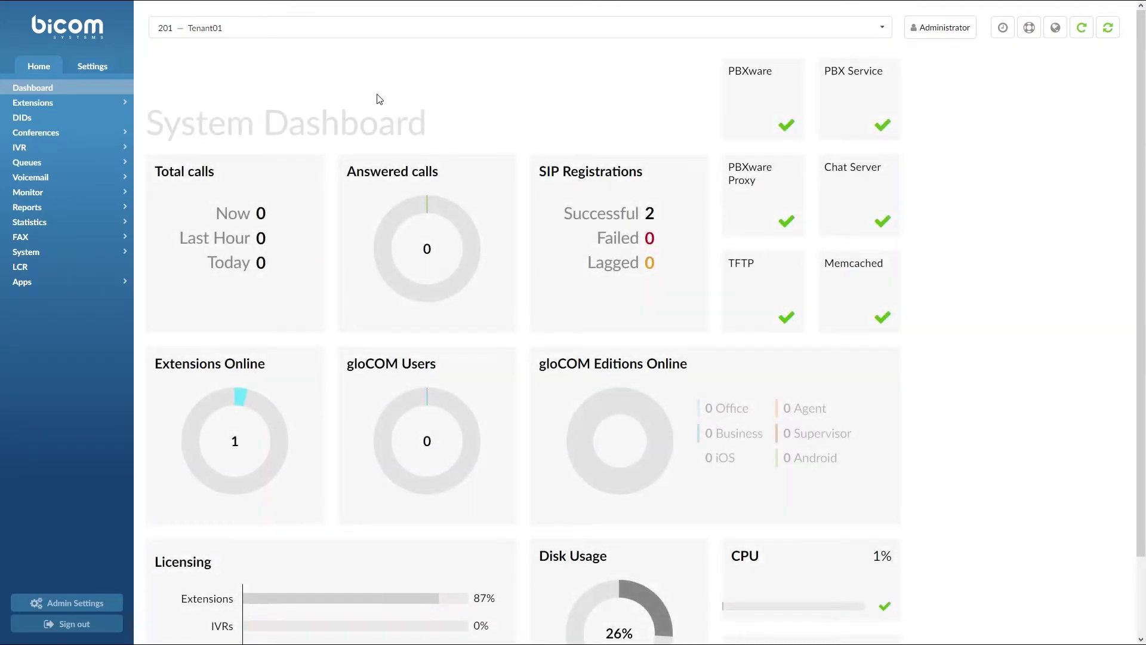
pyautogui.click(102, 65)
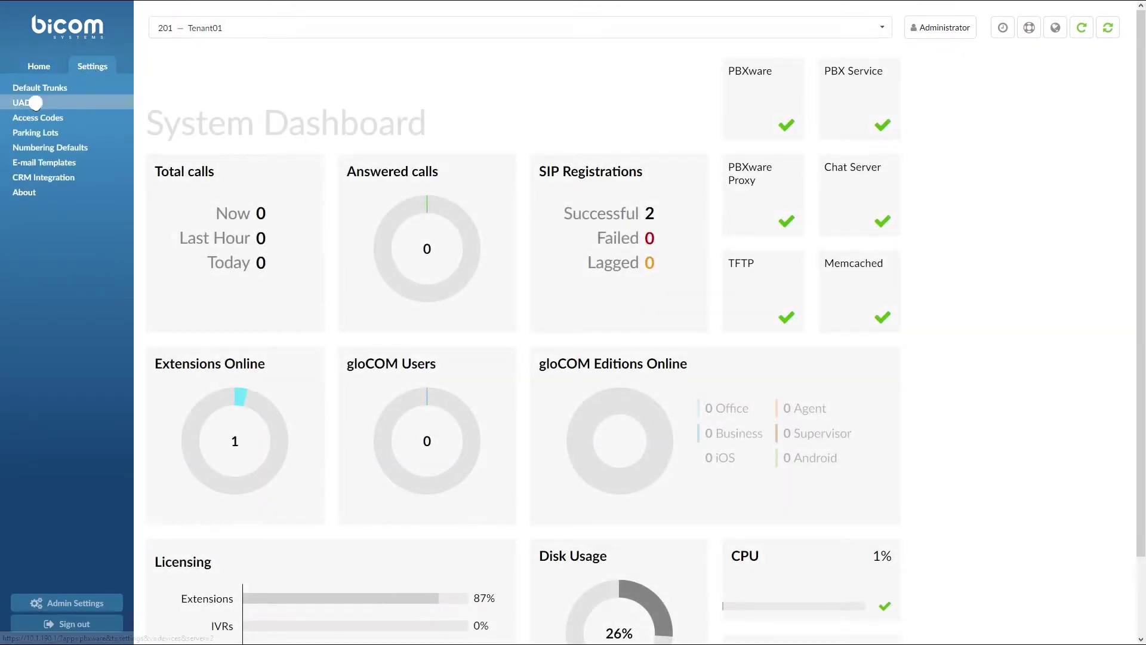
pyautogui.click(35, 103)
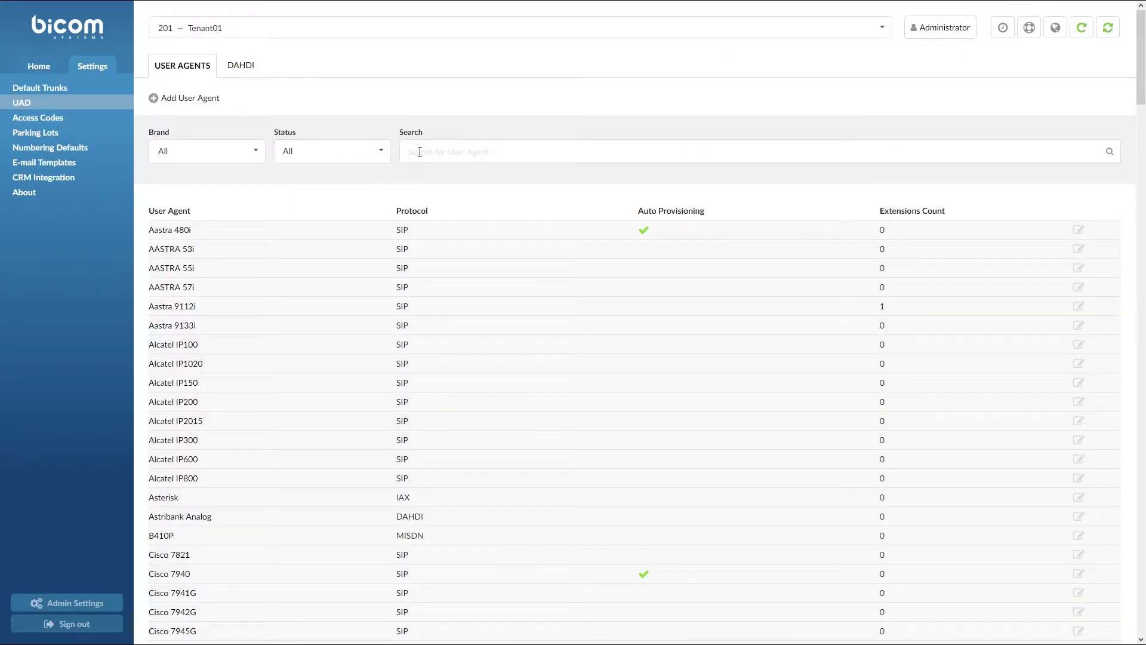
pyautogui.write('2170')
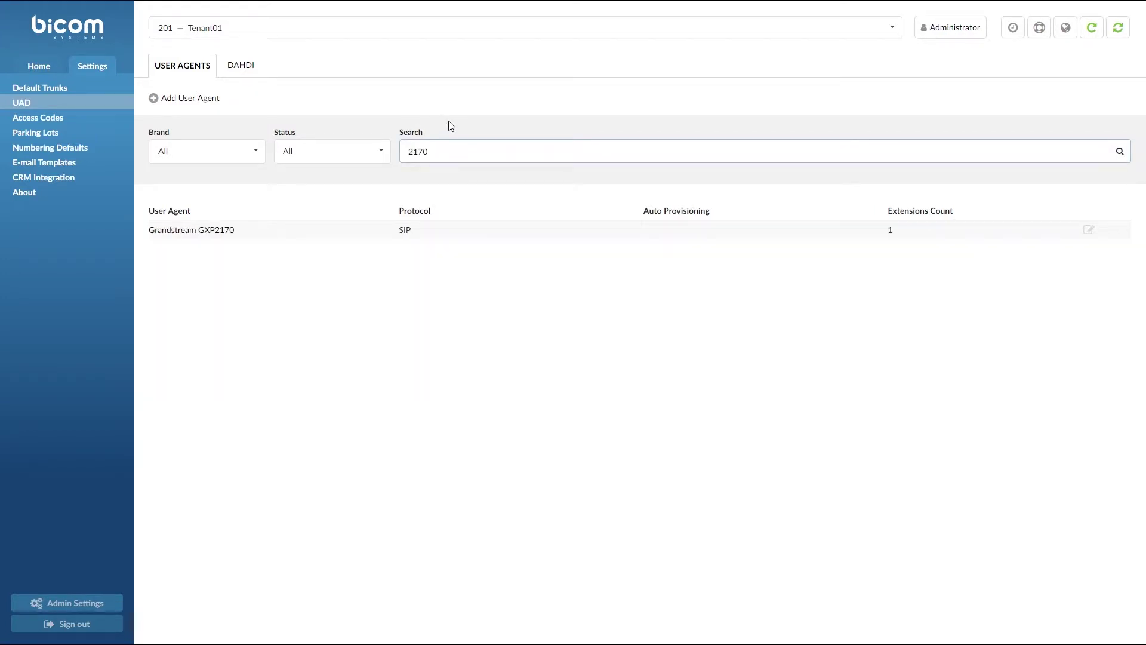
pyautogui.click(1088, 229)
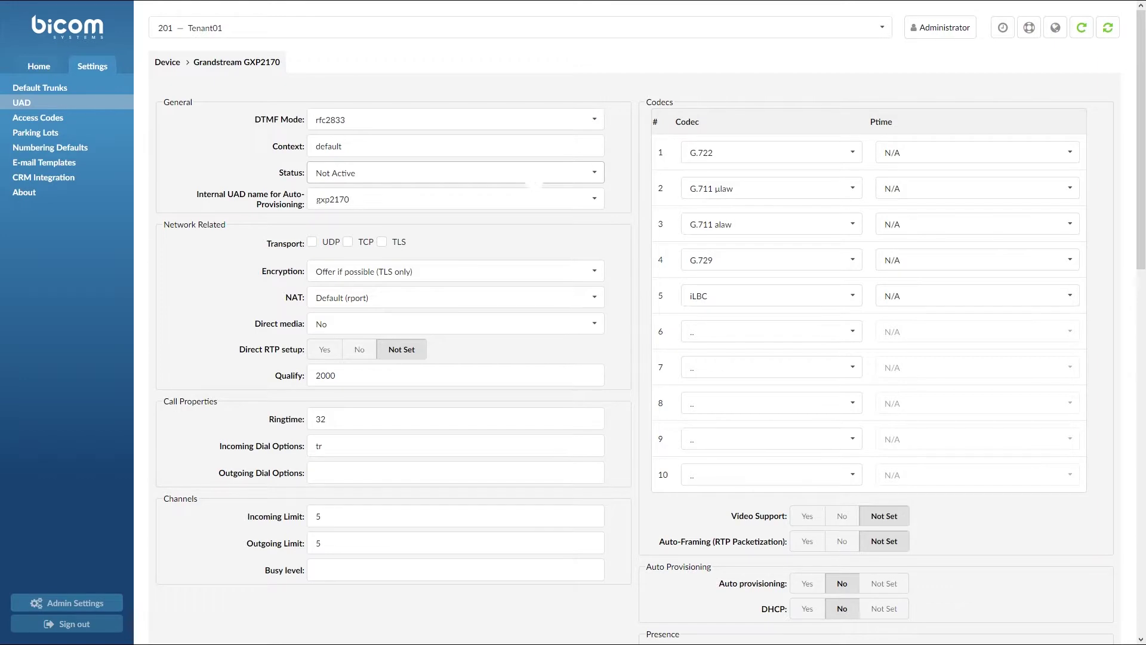
# Set the GXP2170 device Active with auto provisioning and DHCP on, save, and go to Extensions
pyautogui.click(536, 177)
pyautogui.click(530, 215)
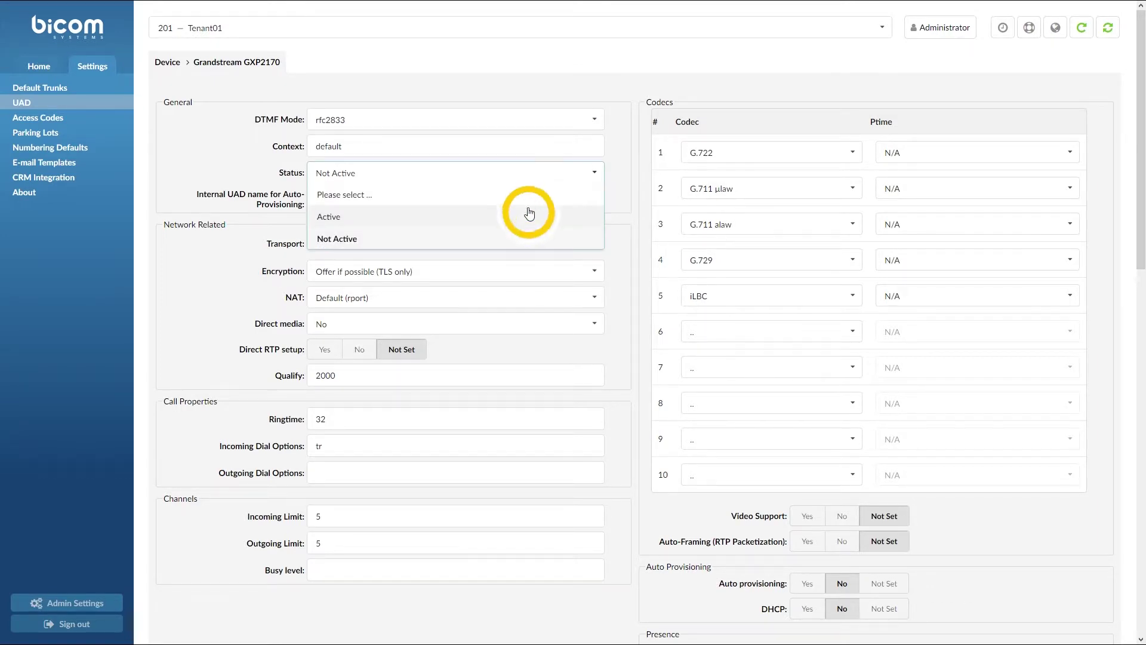
pyautogui.scroll(-5, 657, 397)
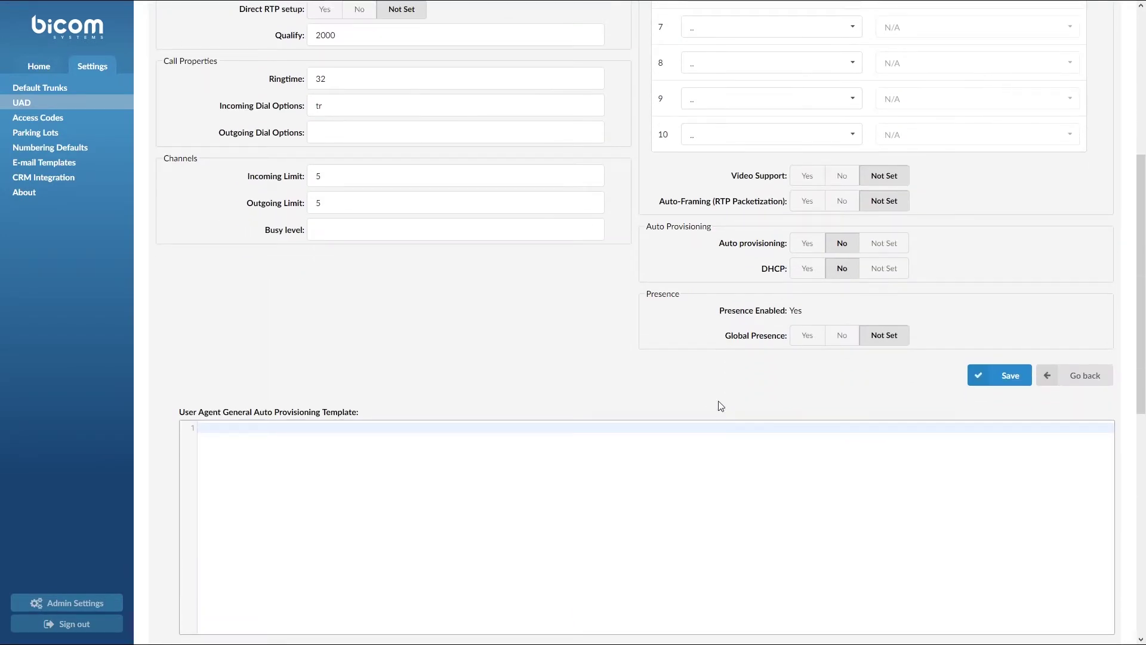
pyautogui.click(806, 245)
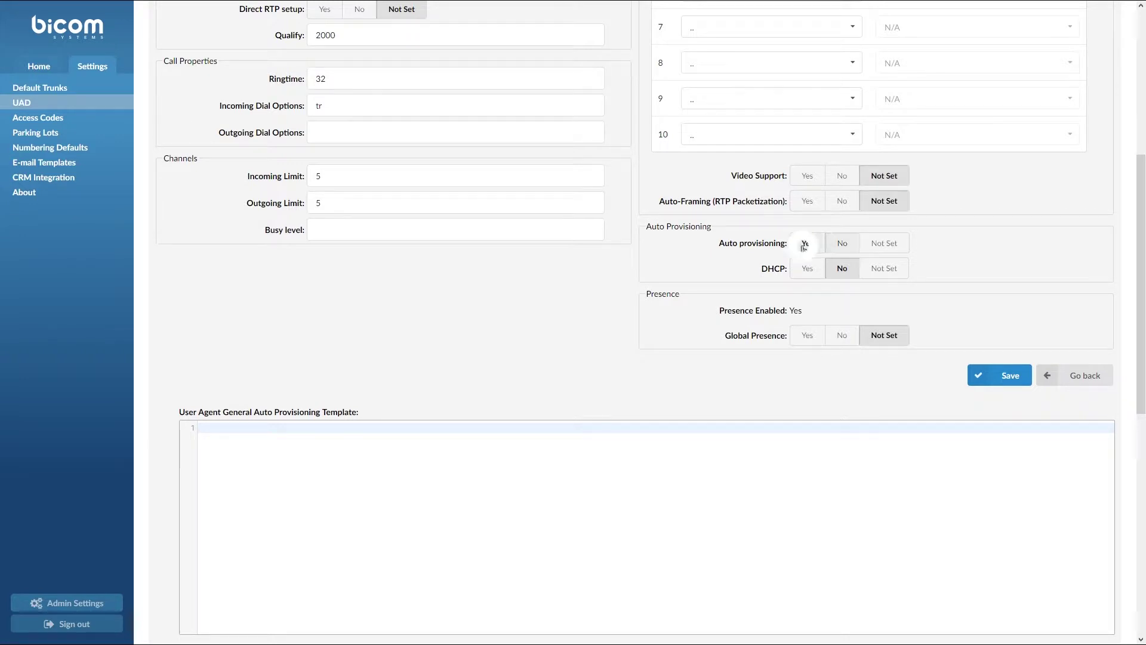
pyautogui.click(805, 272)
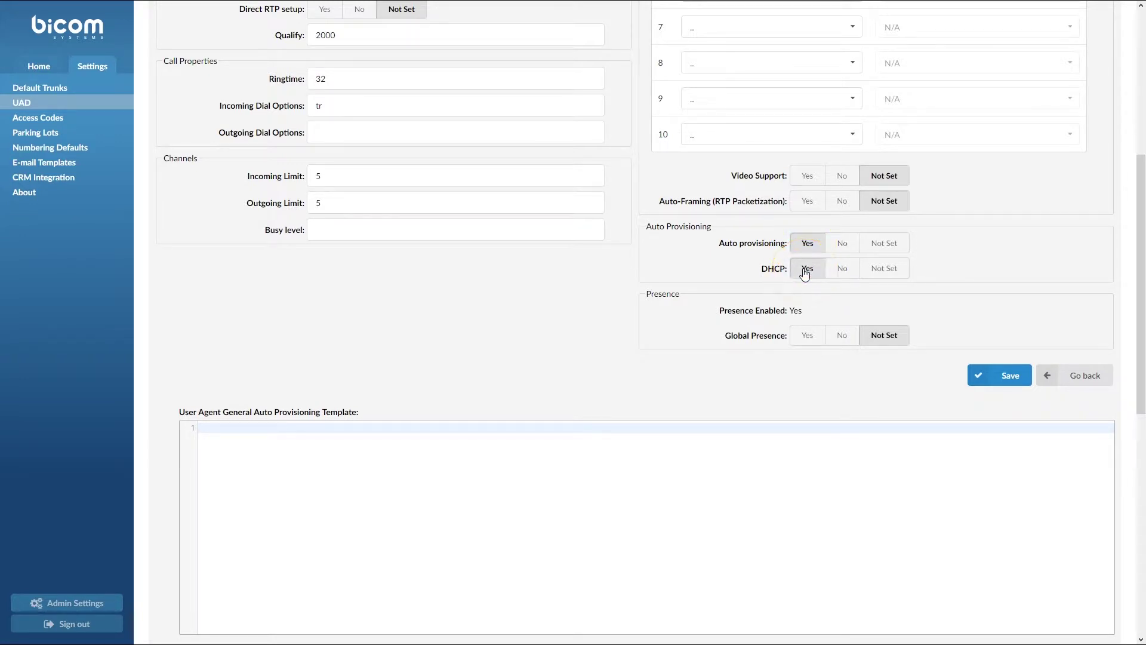
pyautogui.click(981, 374)
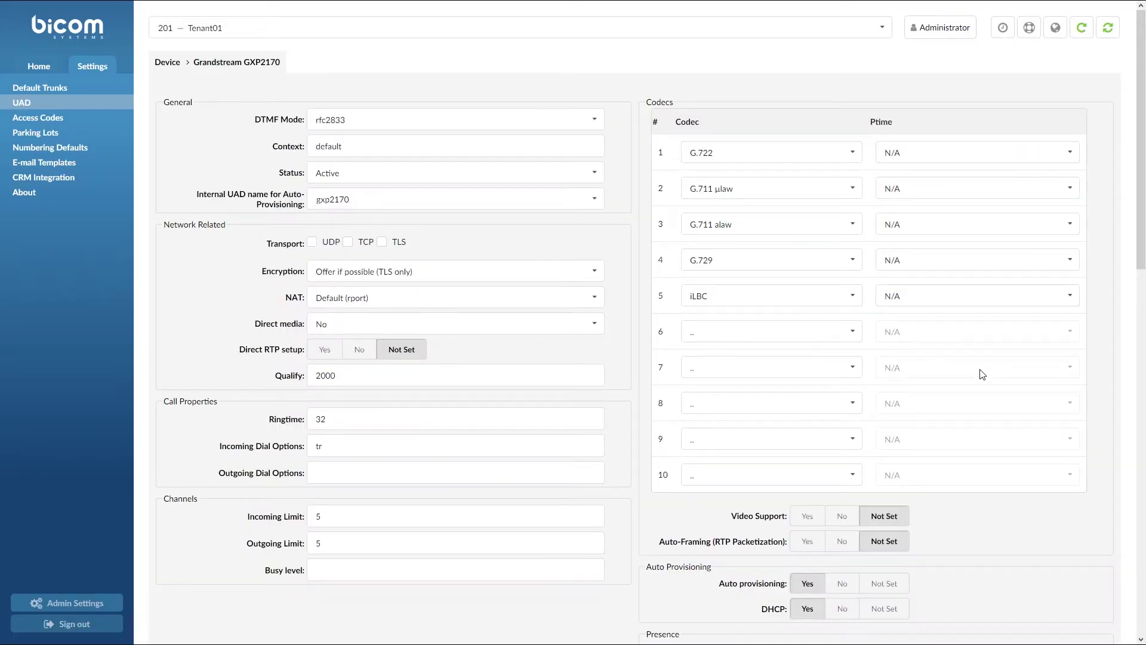
pyautogui.click(40, 70)
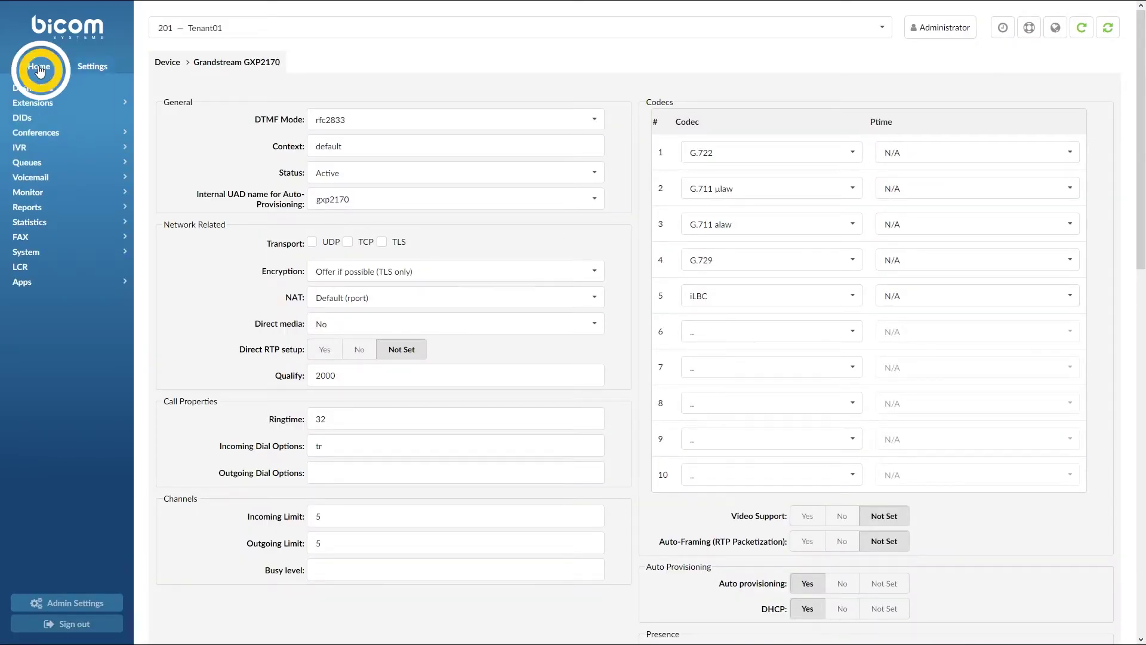
pyautogui.click(43, 102)
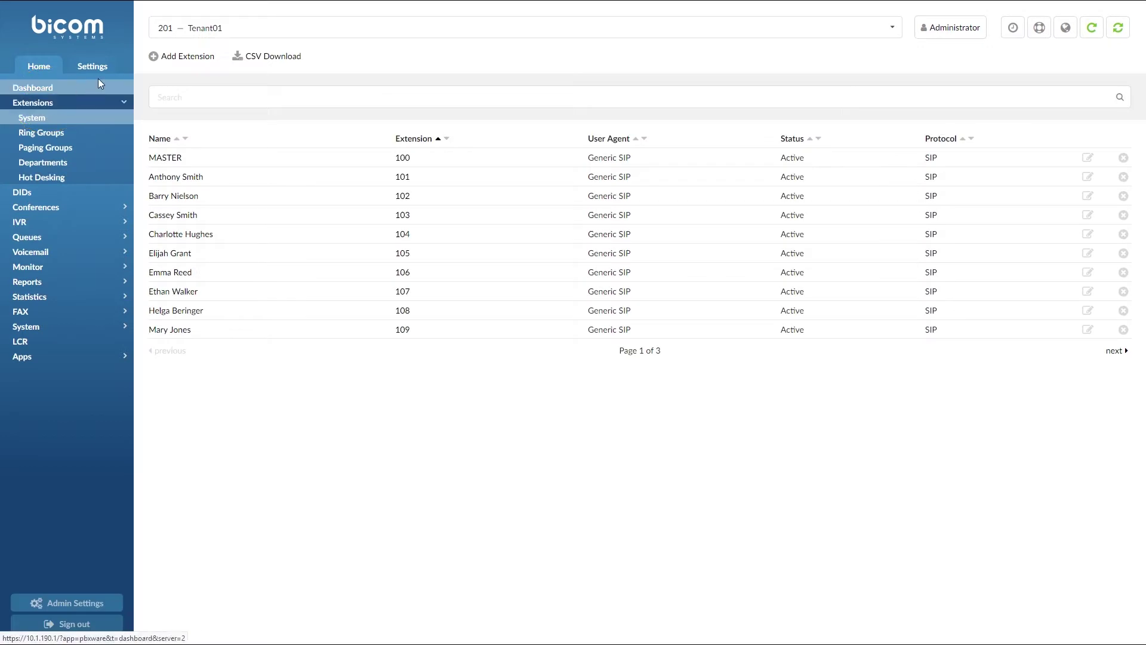
# Start a new extension with device Grandstream GXP2170 and location Remote
pyautogui.click(174, 57)
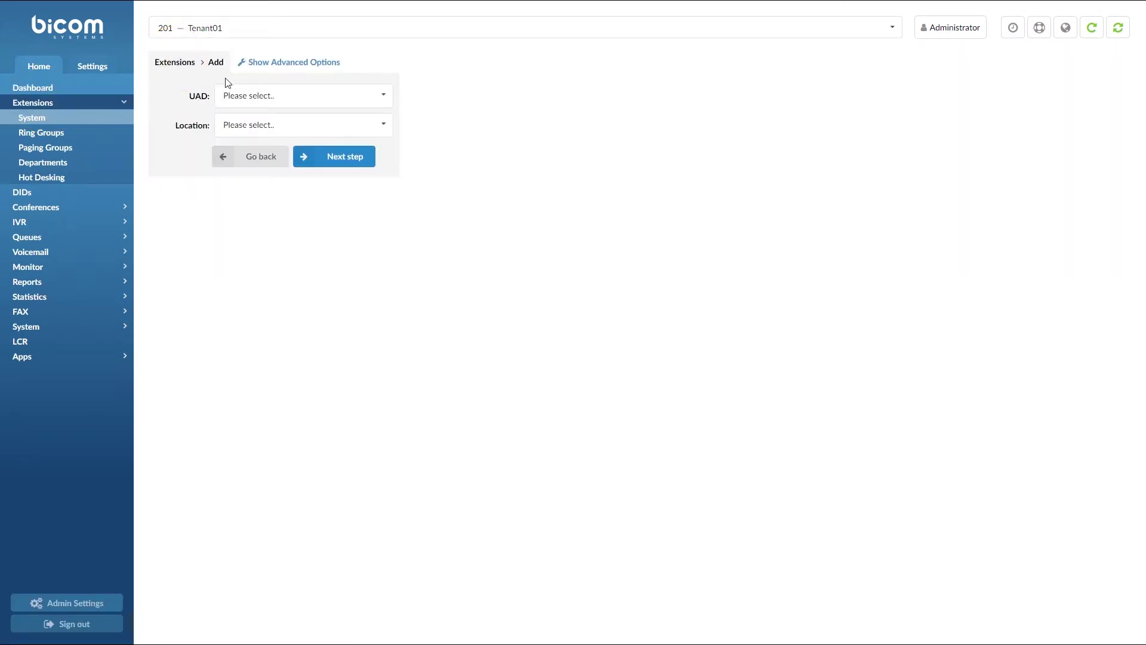
pyautogui.click(283, 96)
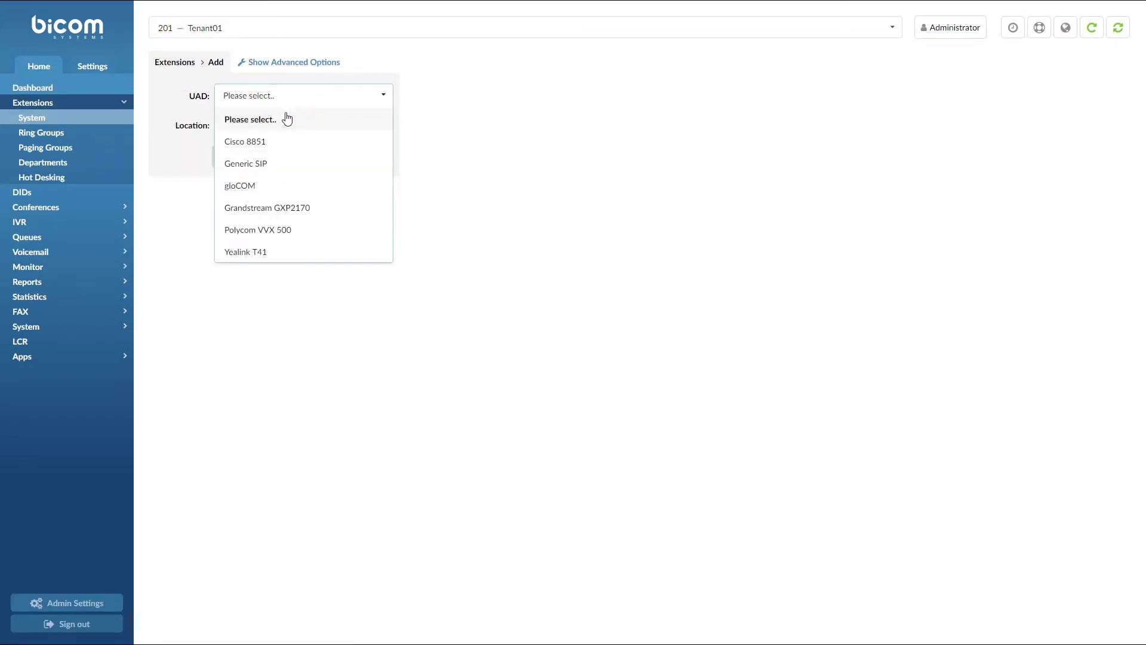
pyautogui.click(292, 208)
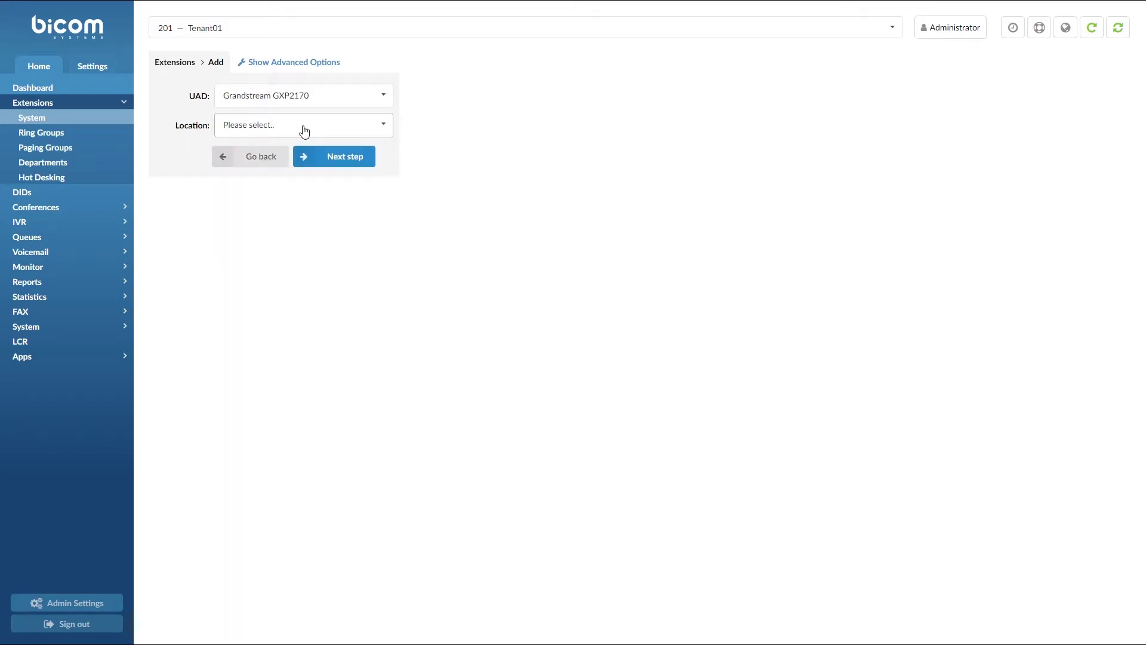
pyautogui.click(305, 130)
pyautogui.click(295, 189)
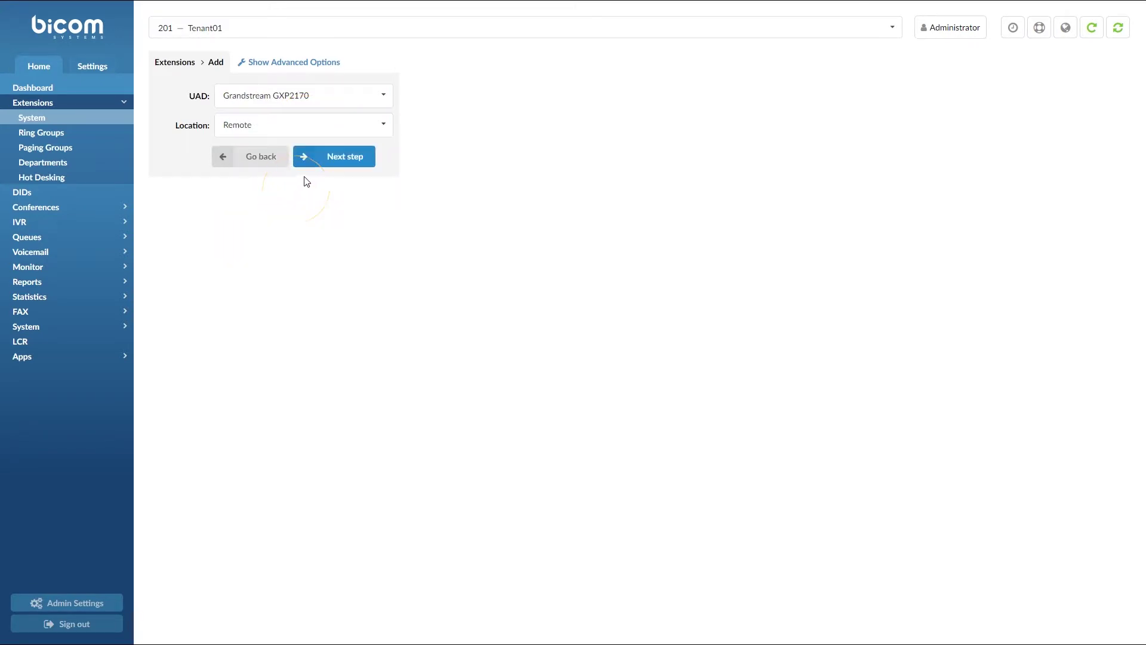
pyautogui.click(318, 154)
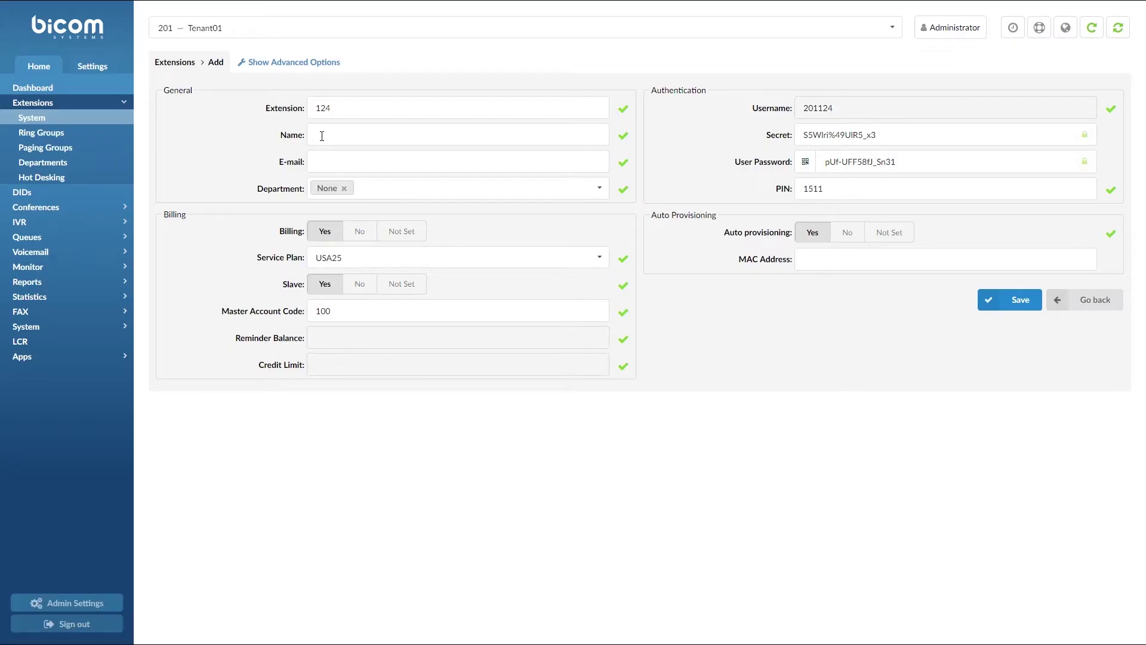
# Fill in the extension name and e-mail, and add Development as its department
pyautogui.click(321, 136)
pyautogui.press('Tab')
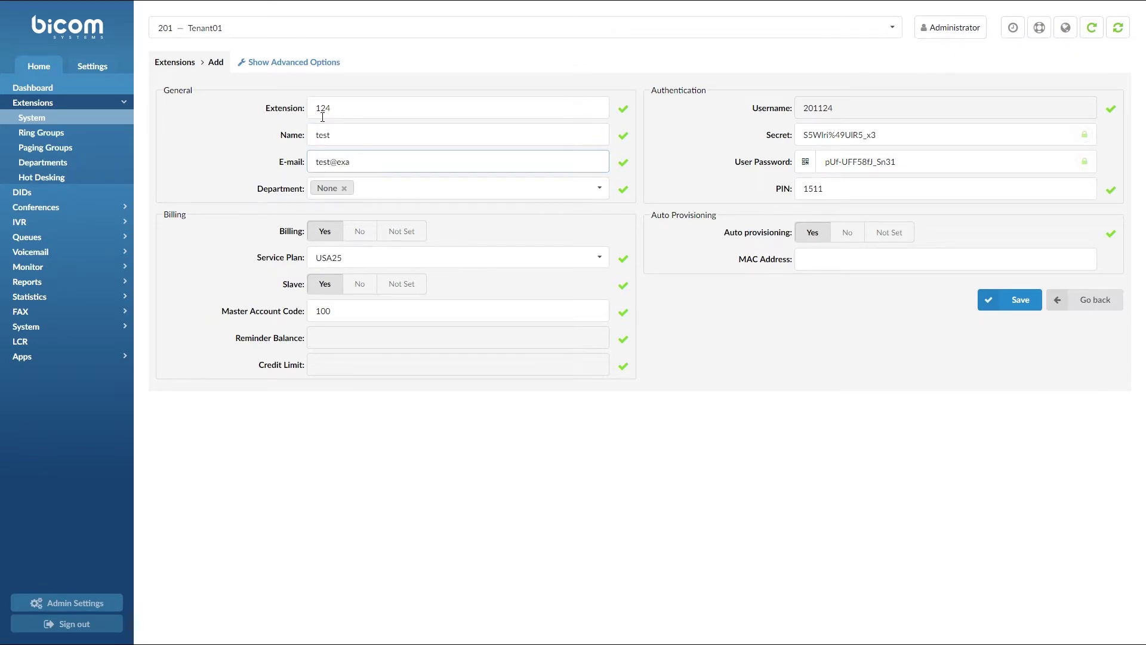
pyautogui.press('Tab')
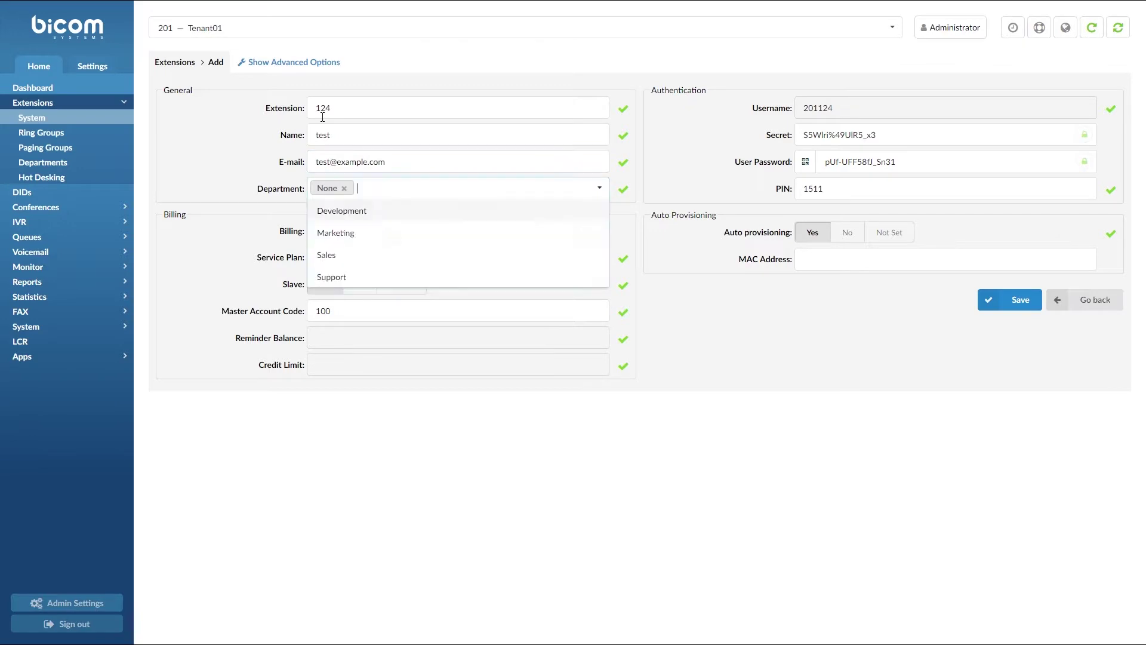
pyautogui.write('dev')
pyautogui.press('Return')
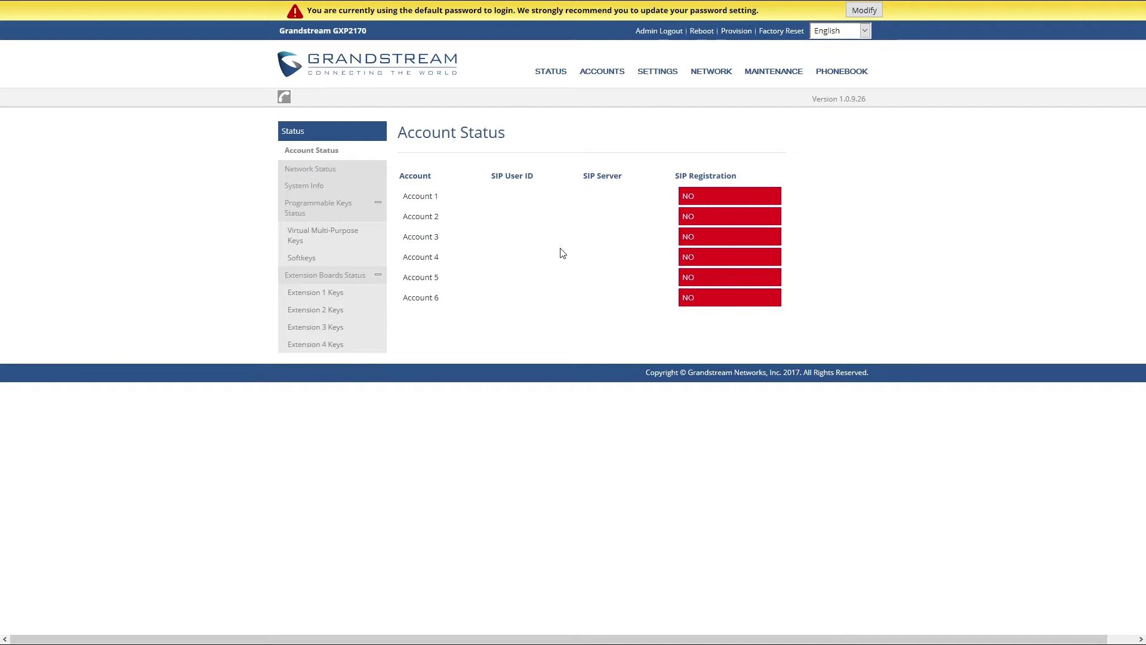
pyautogui.moveTo(554, 74)
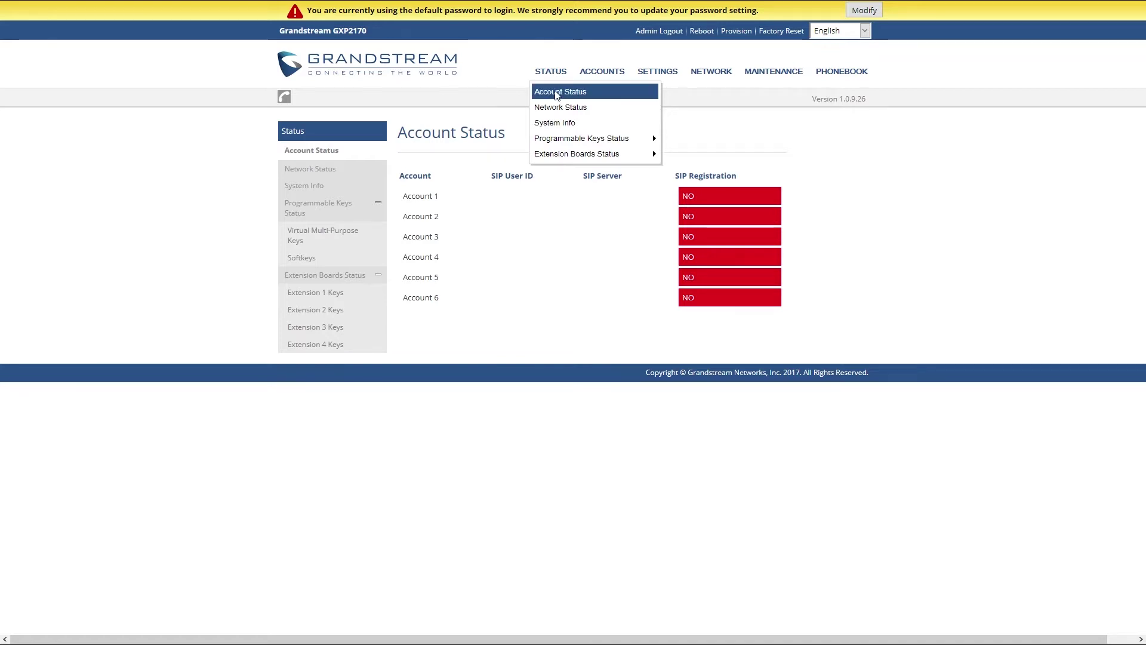
pyautogui.click(558, 105)
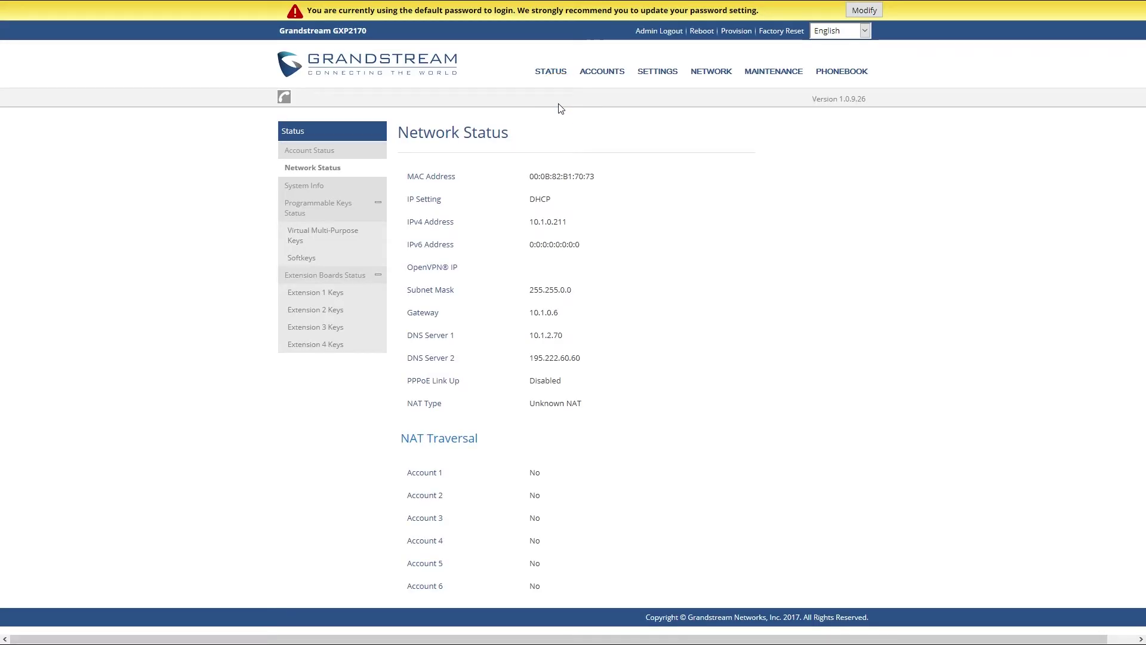
pyautogui.moveTo(407, 176); pyautogui.dragTo(604, 182)
pyautogui.click(604, 182)
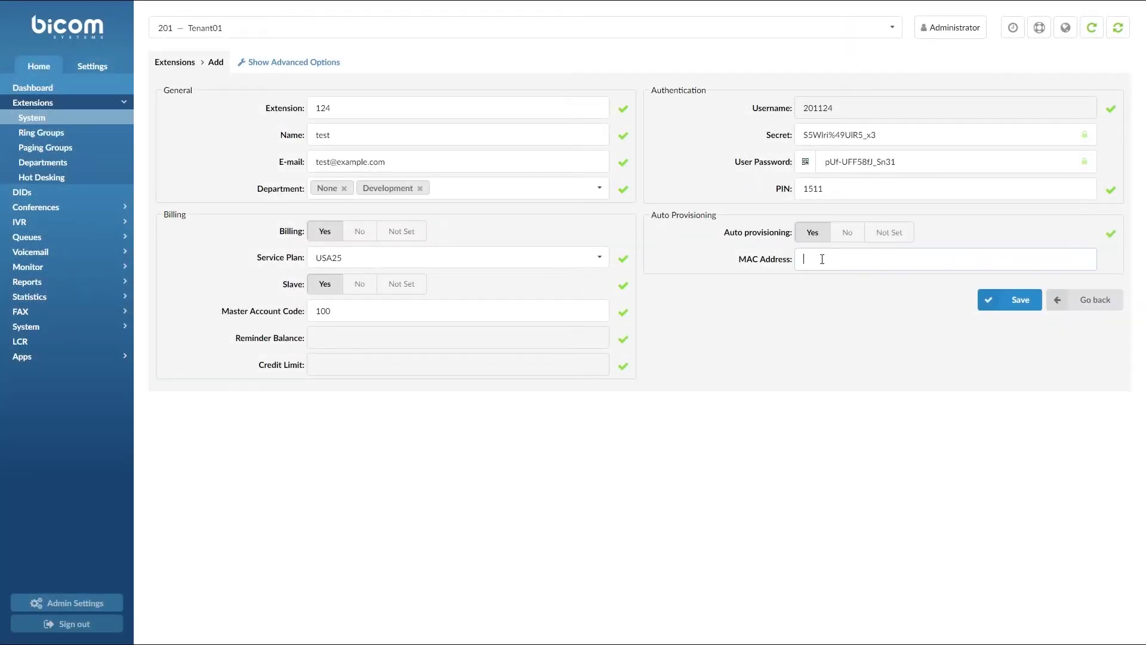
# Paste 000B82B17073 into the extension's MAC Address field and save the extension
pyautogui.click(822, 259)
pyautogui.write('000B82B17073')
pyautogui.click(998, 301)
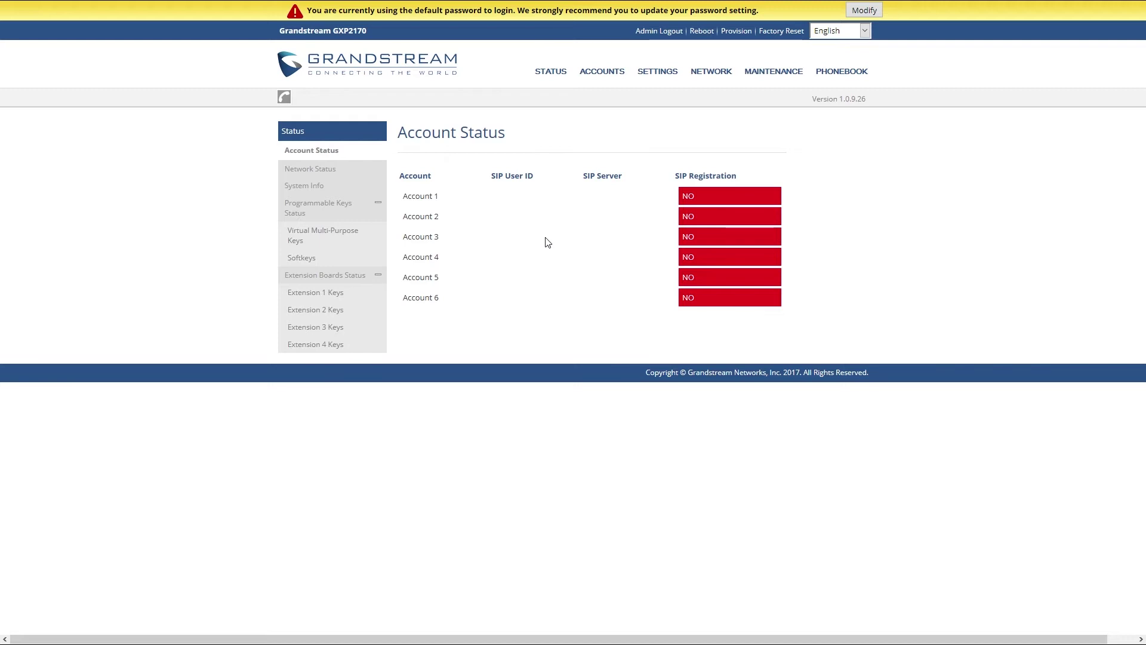
# In Upgrade and Provisioning, set Config Upgrade via HTTP with server path 10.1.190.1/prov
pyautogui.moveTo(774, 77)
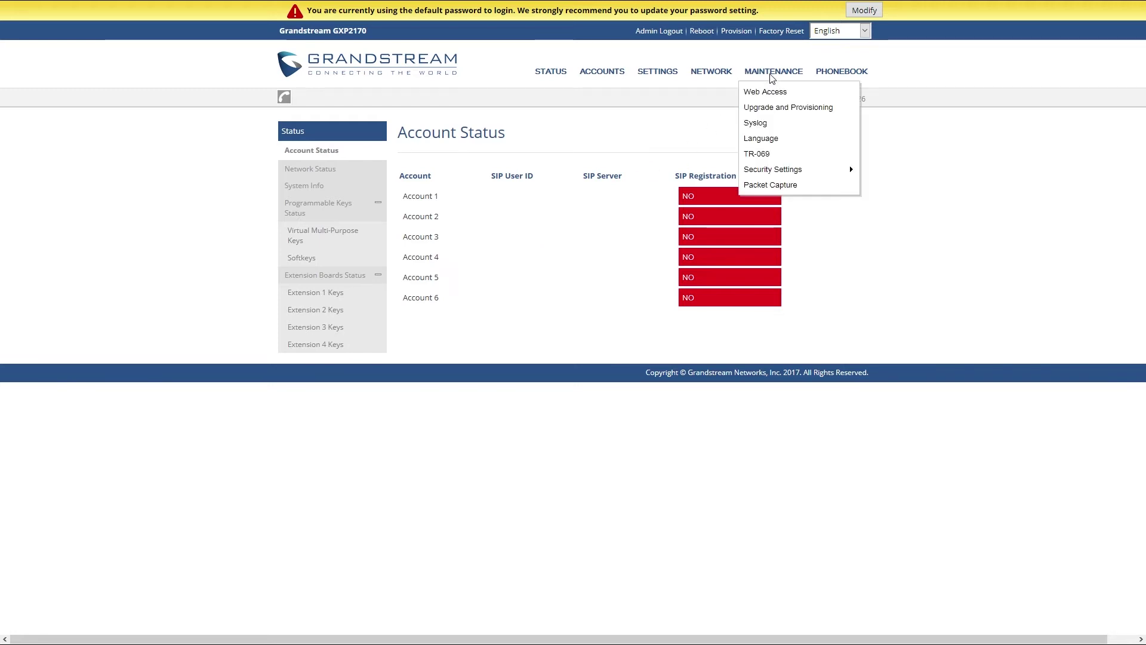
pyautogui.click(771, 110)
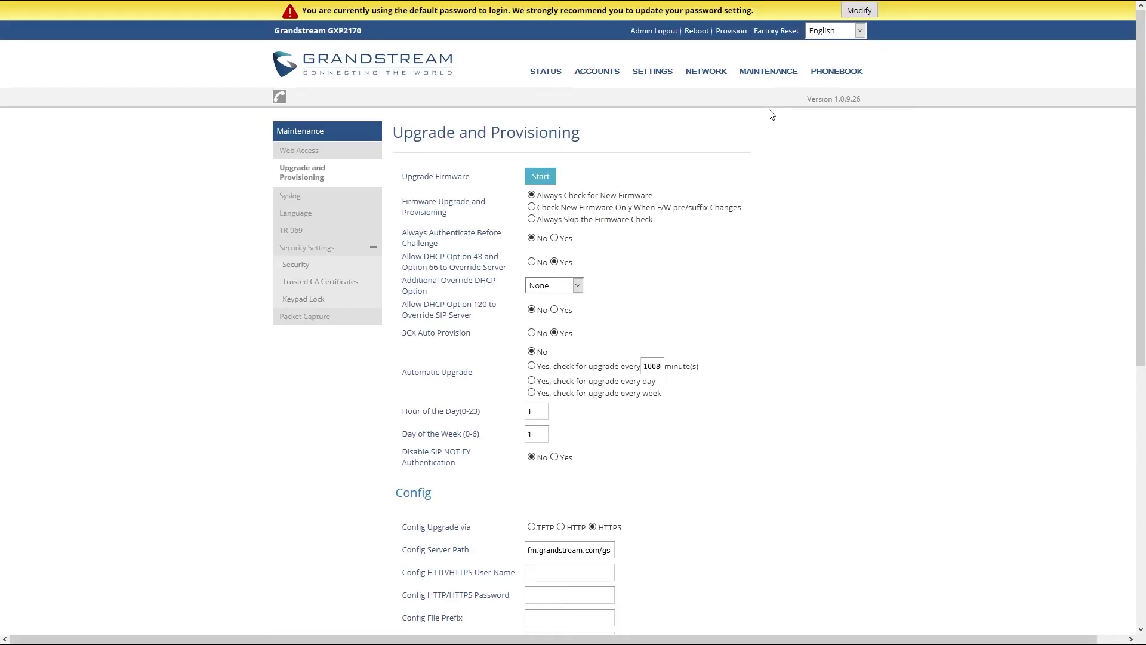
pyautogui.scroll(-5, 772, 115)
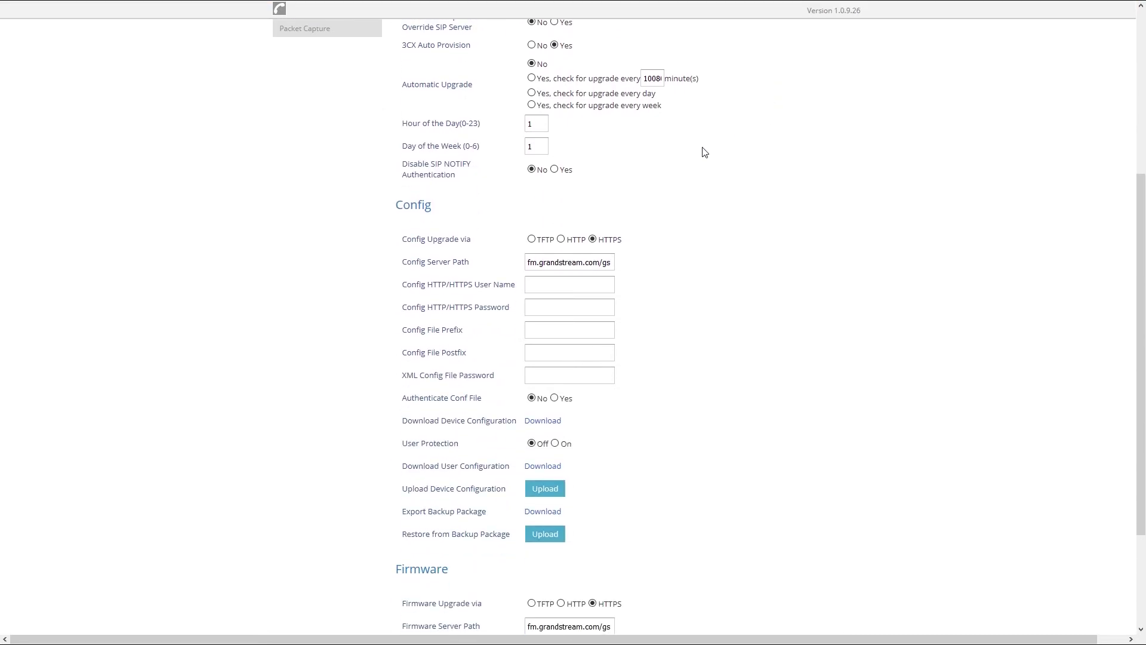
pyautogui.click(562, 240)
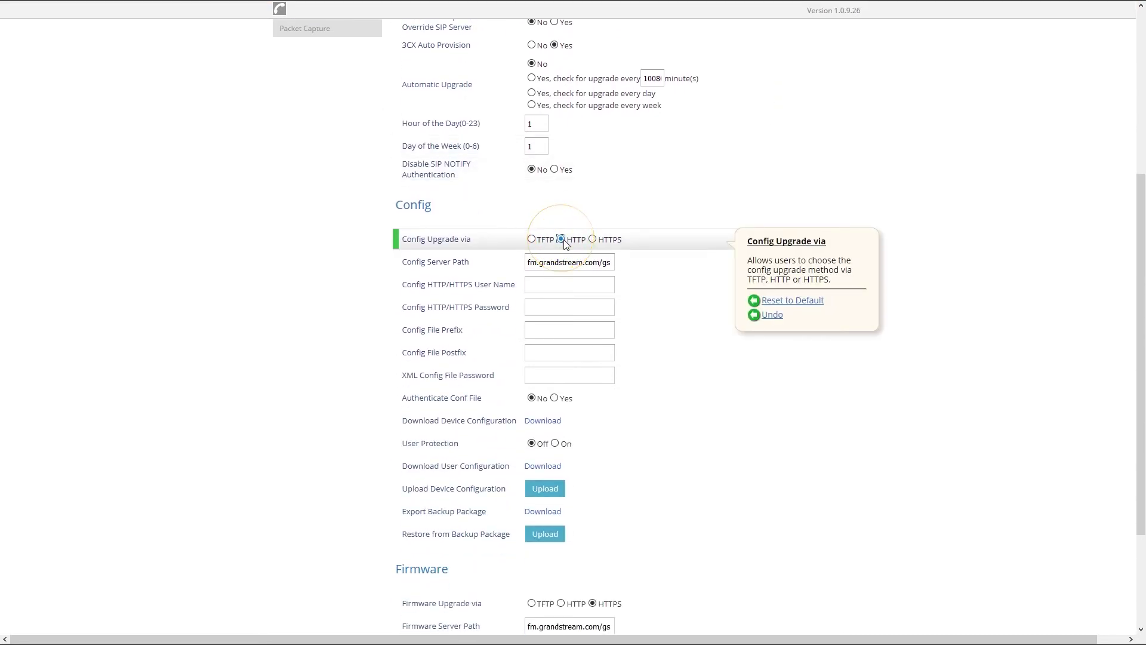
pyautogui.doubleClick(606, 262)
pyautogui.hotkey('ctrl', 'a')
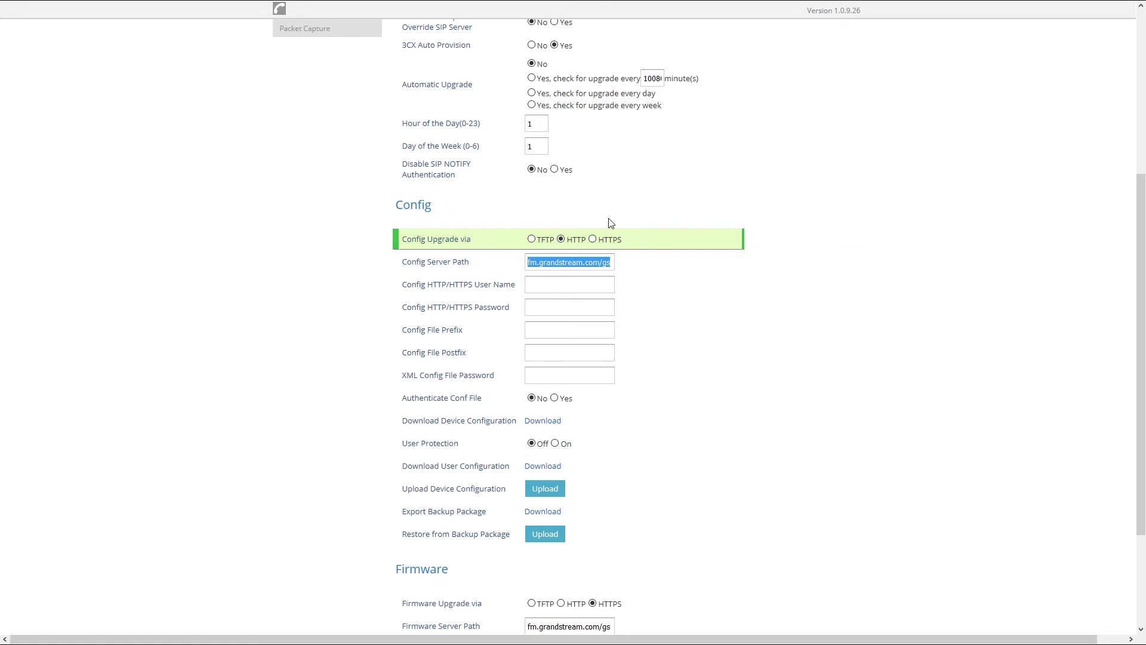
pyautogui.write('10.1.190')
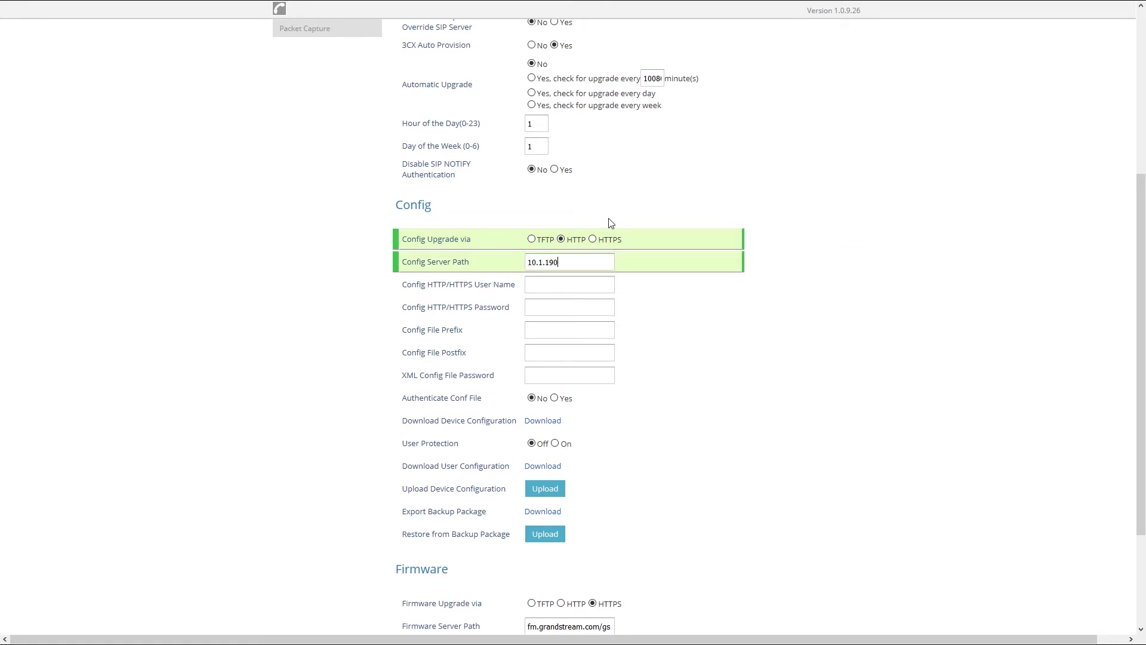
pyautogui.write('.1/prov')
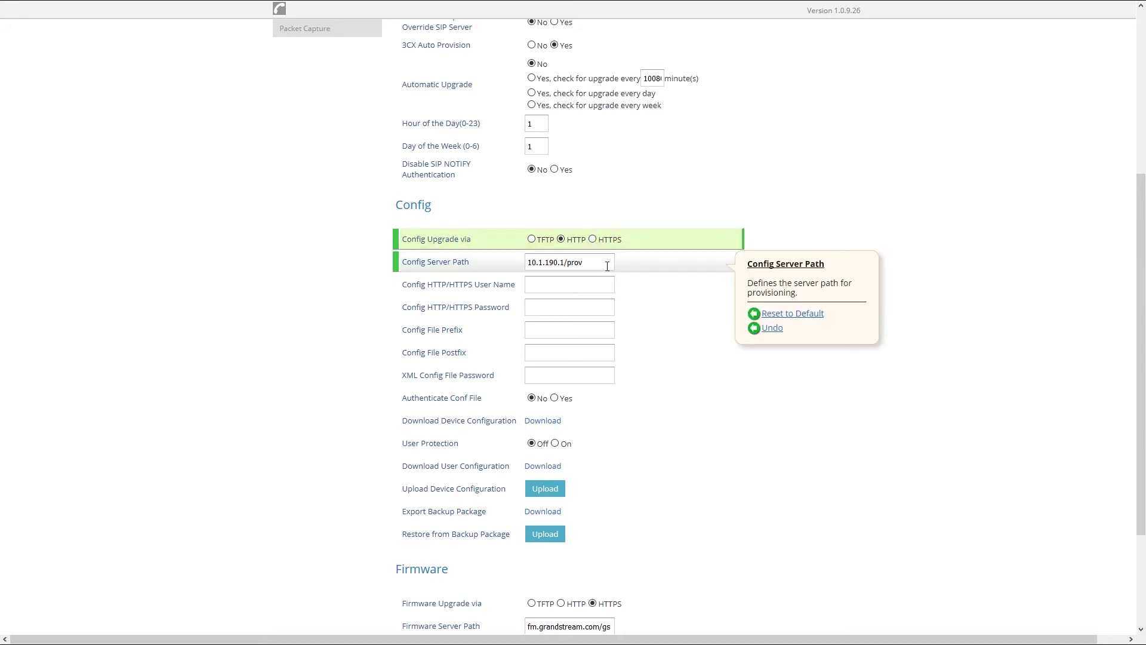
# Enter the provisioning user name and password, then save and apply the settings
pyautogui.click(605, 285)
pyautogui.write('usernameprov')
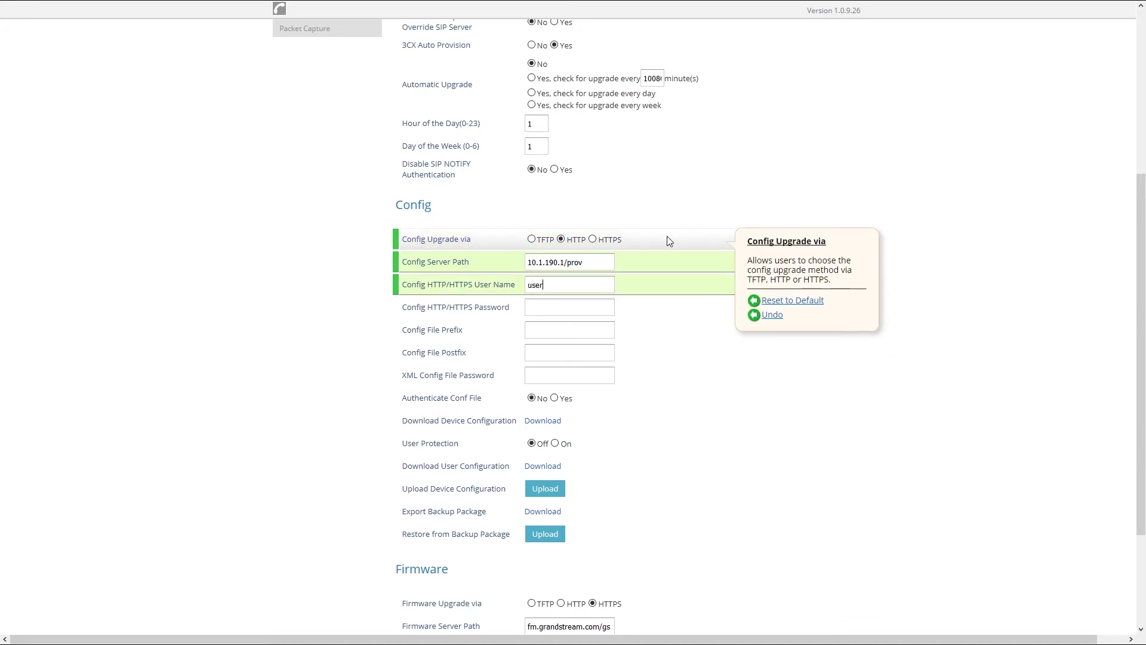
pyautogui.press('Tab')
pyautogui.write('************')
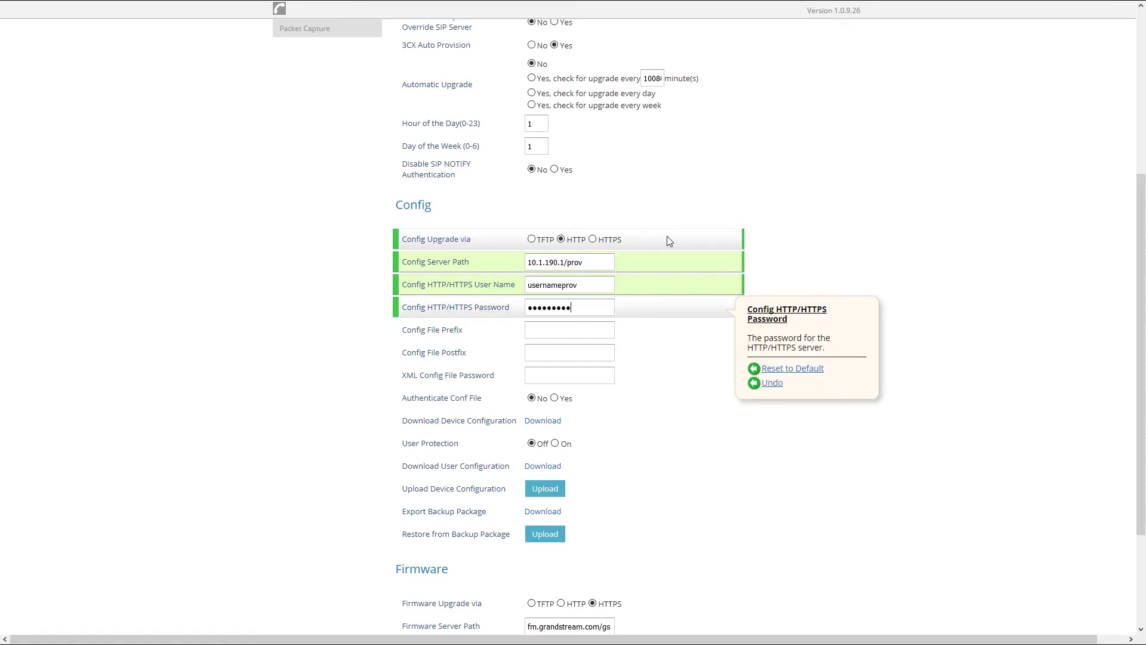
pyautogui.scroll(-3, 668, 239)
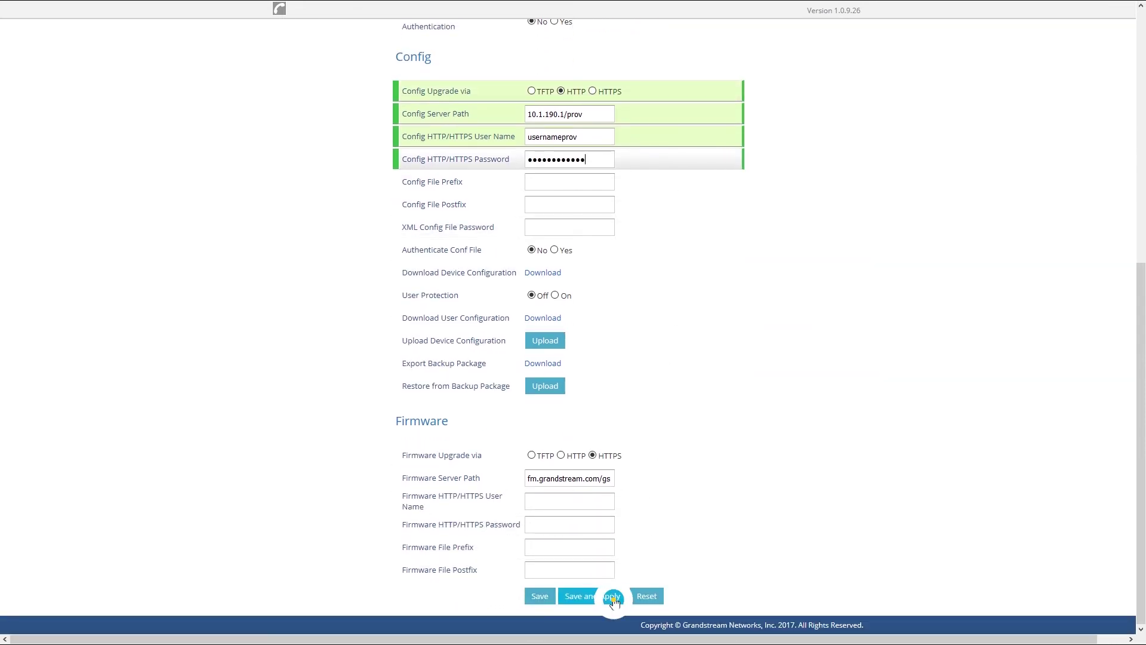
pyautogui.click(614, 597)
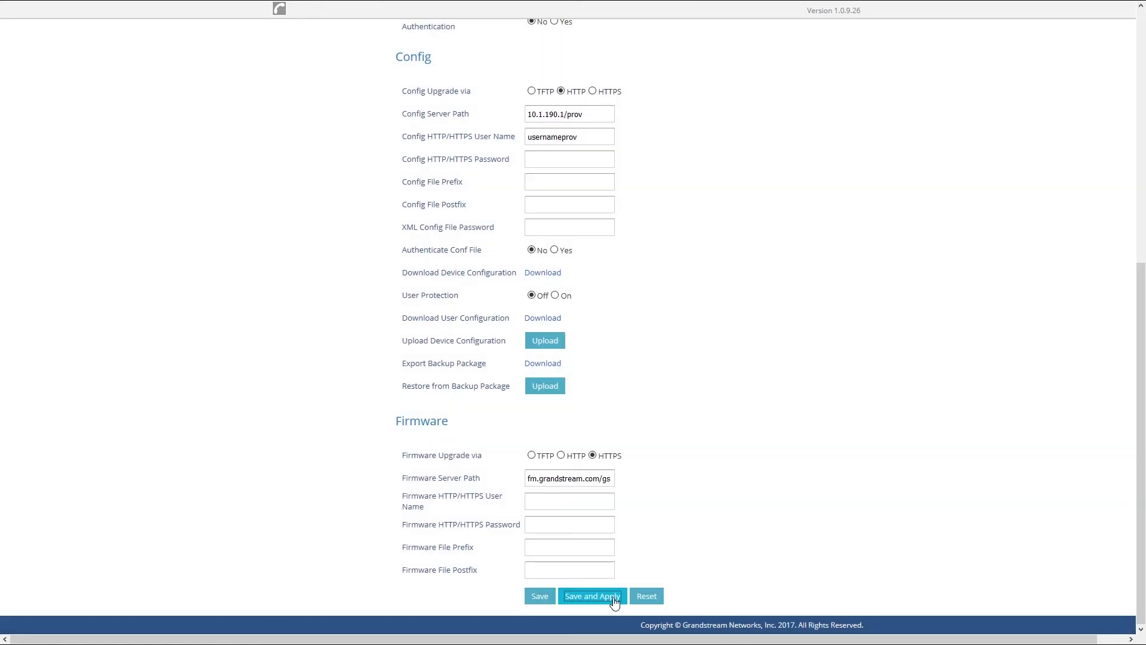
pyautogui.scroll(7, 617, 591)
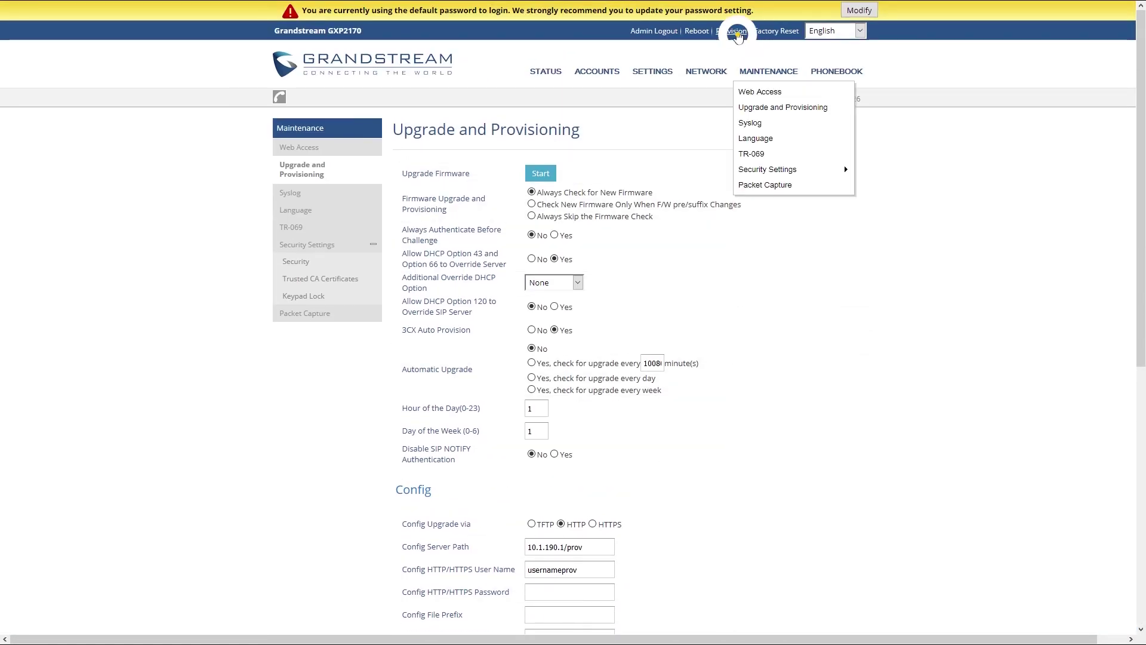
# Trigger provisioning from the top-bar Provision link so the phone pulls its PBXware config
pyautogui.click(734, 31)
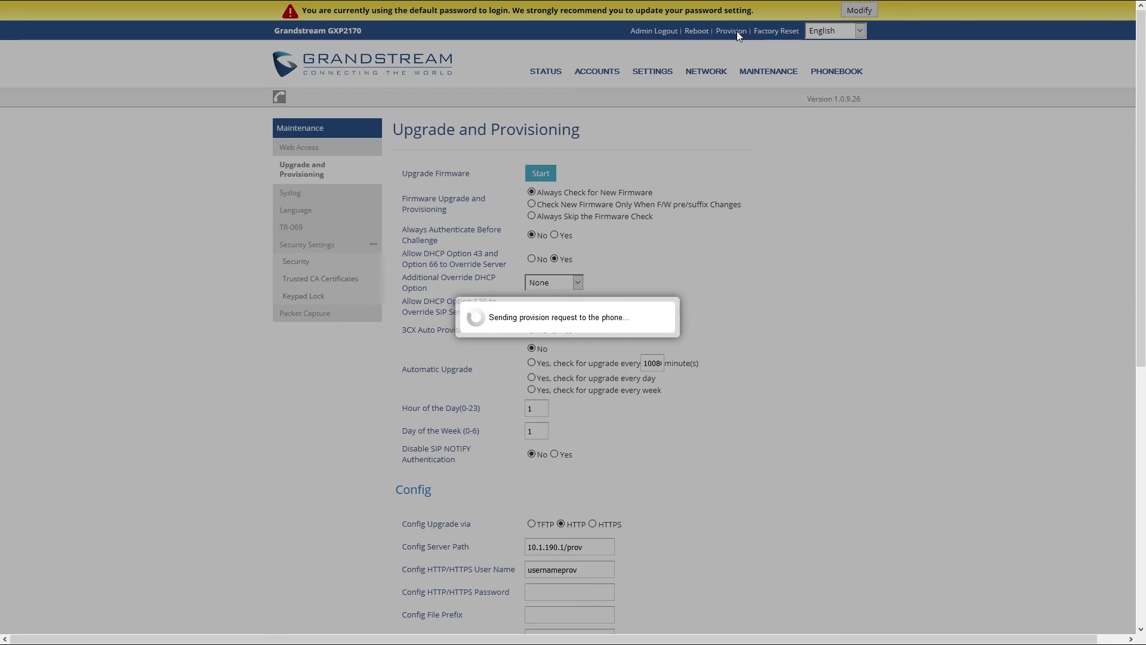